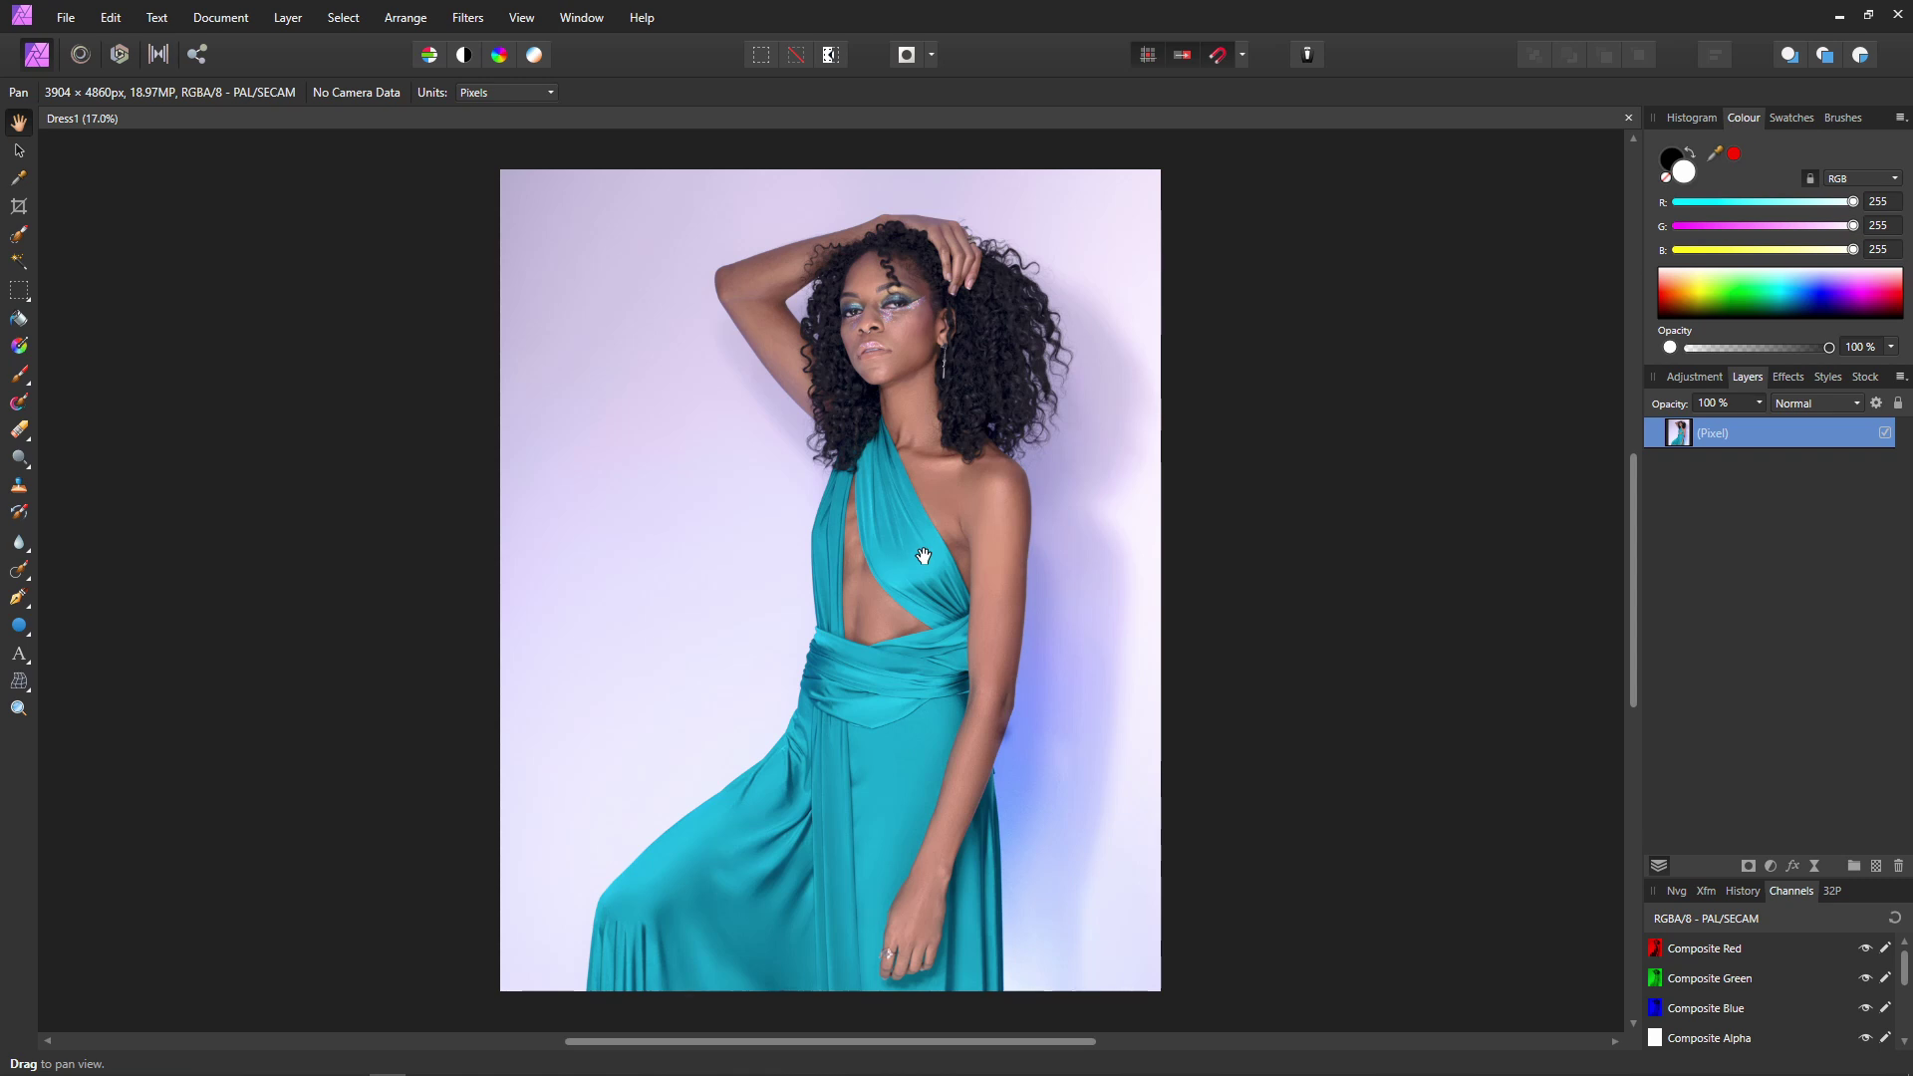
Step: Add an HSL adjustment layer above the photo and place its settings window beside the image
click(1773, 866)
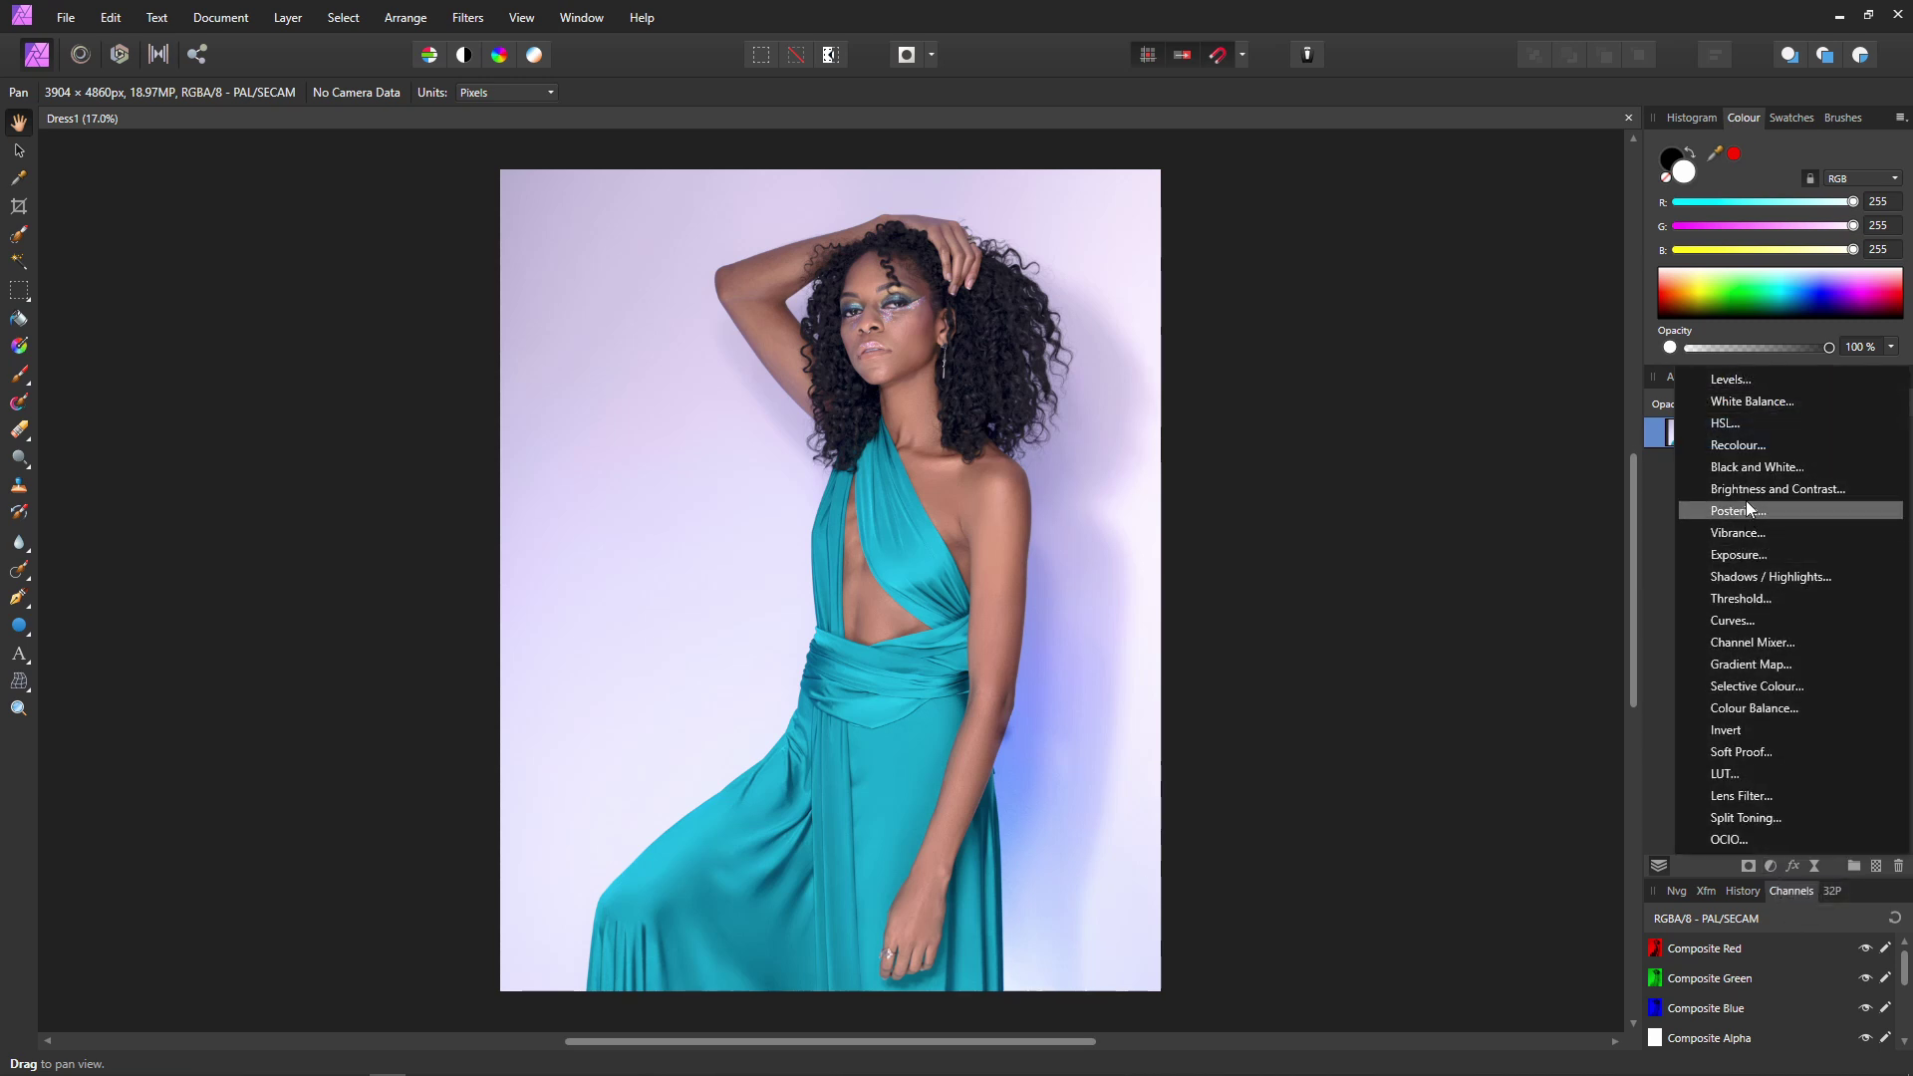
click(1741, 428)
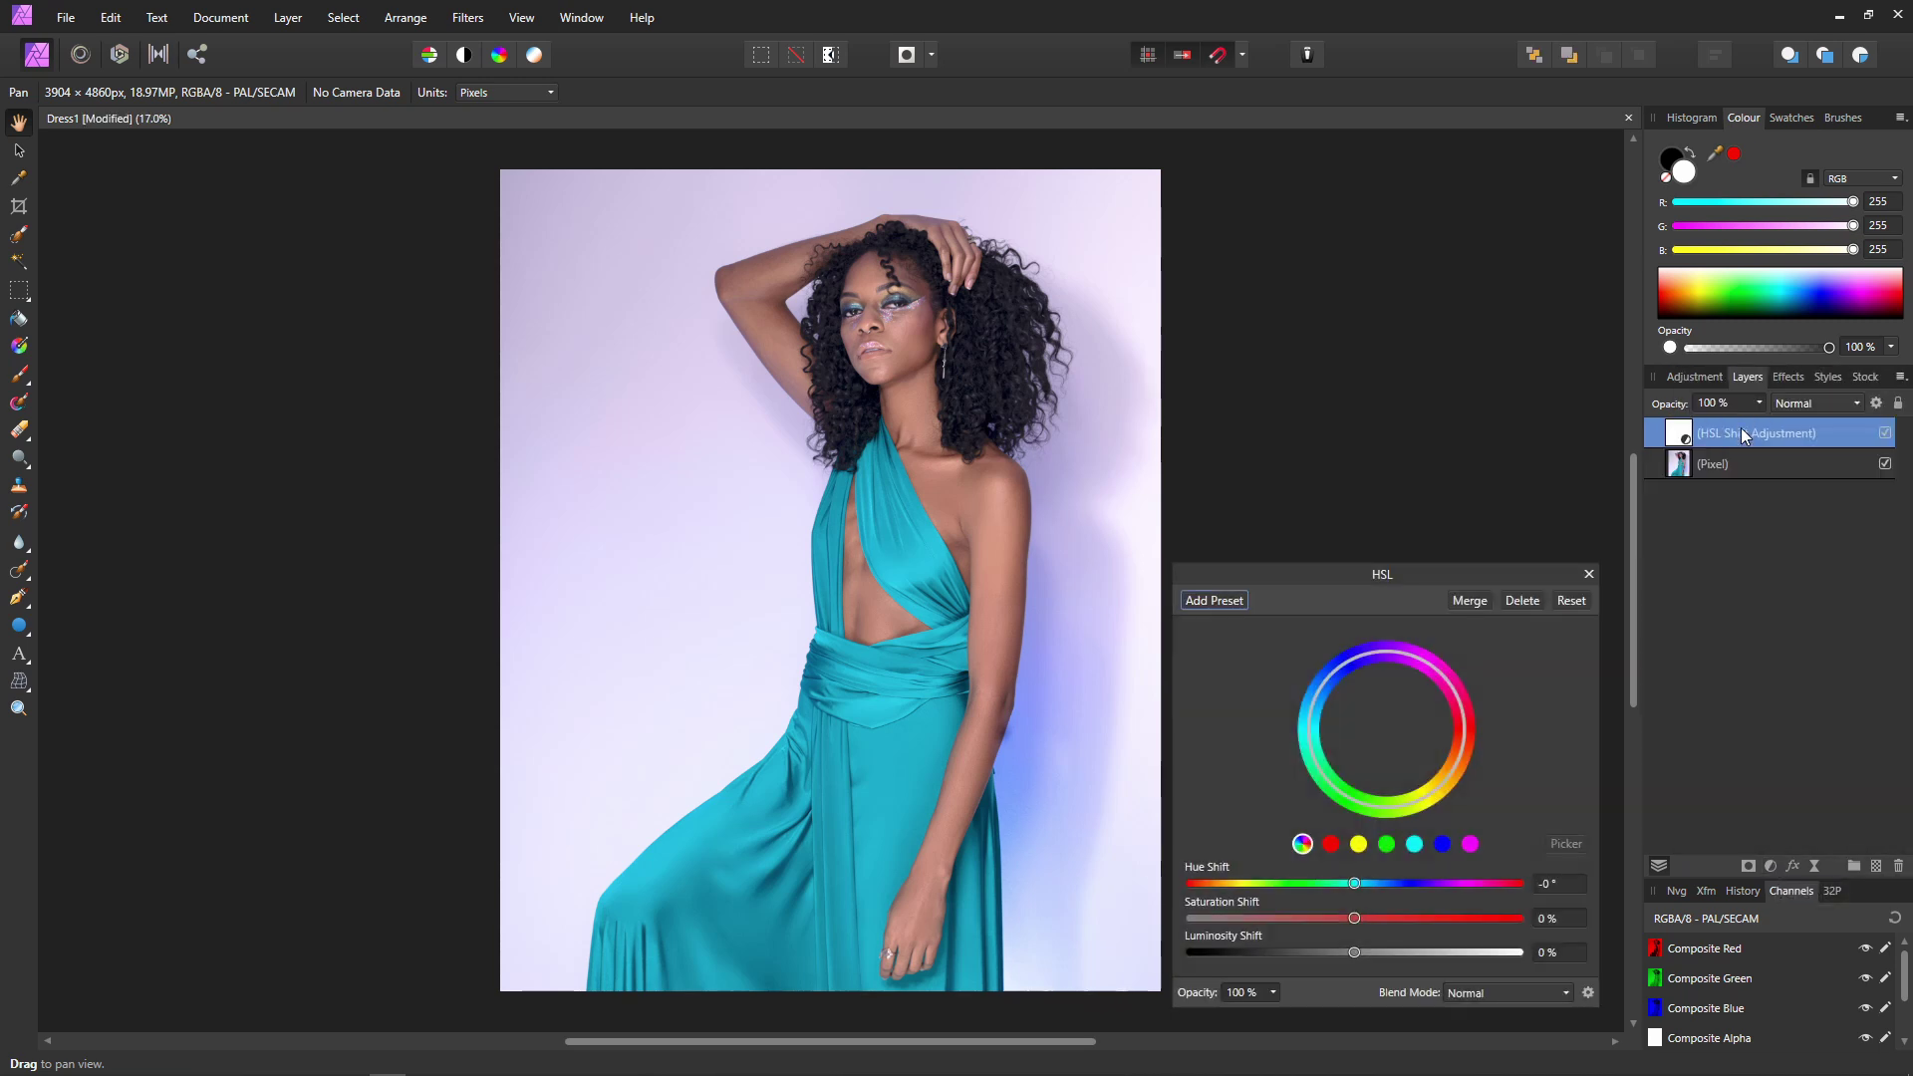
drag(1403, 576, 1411, 184)
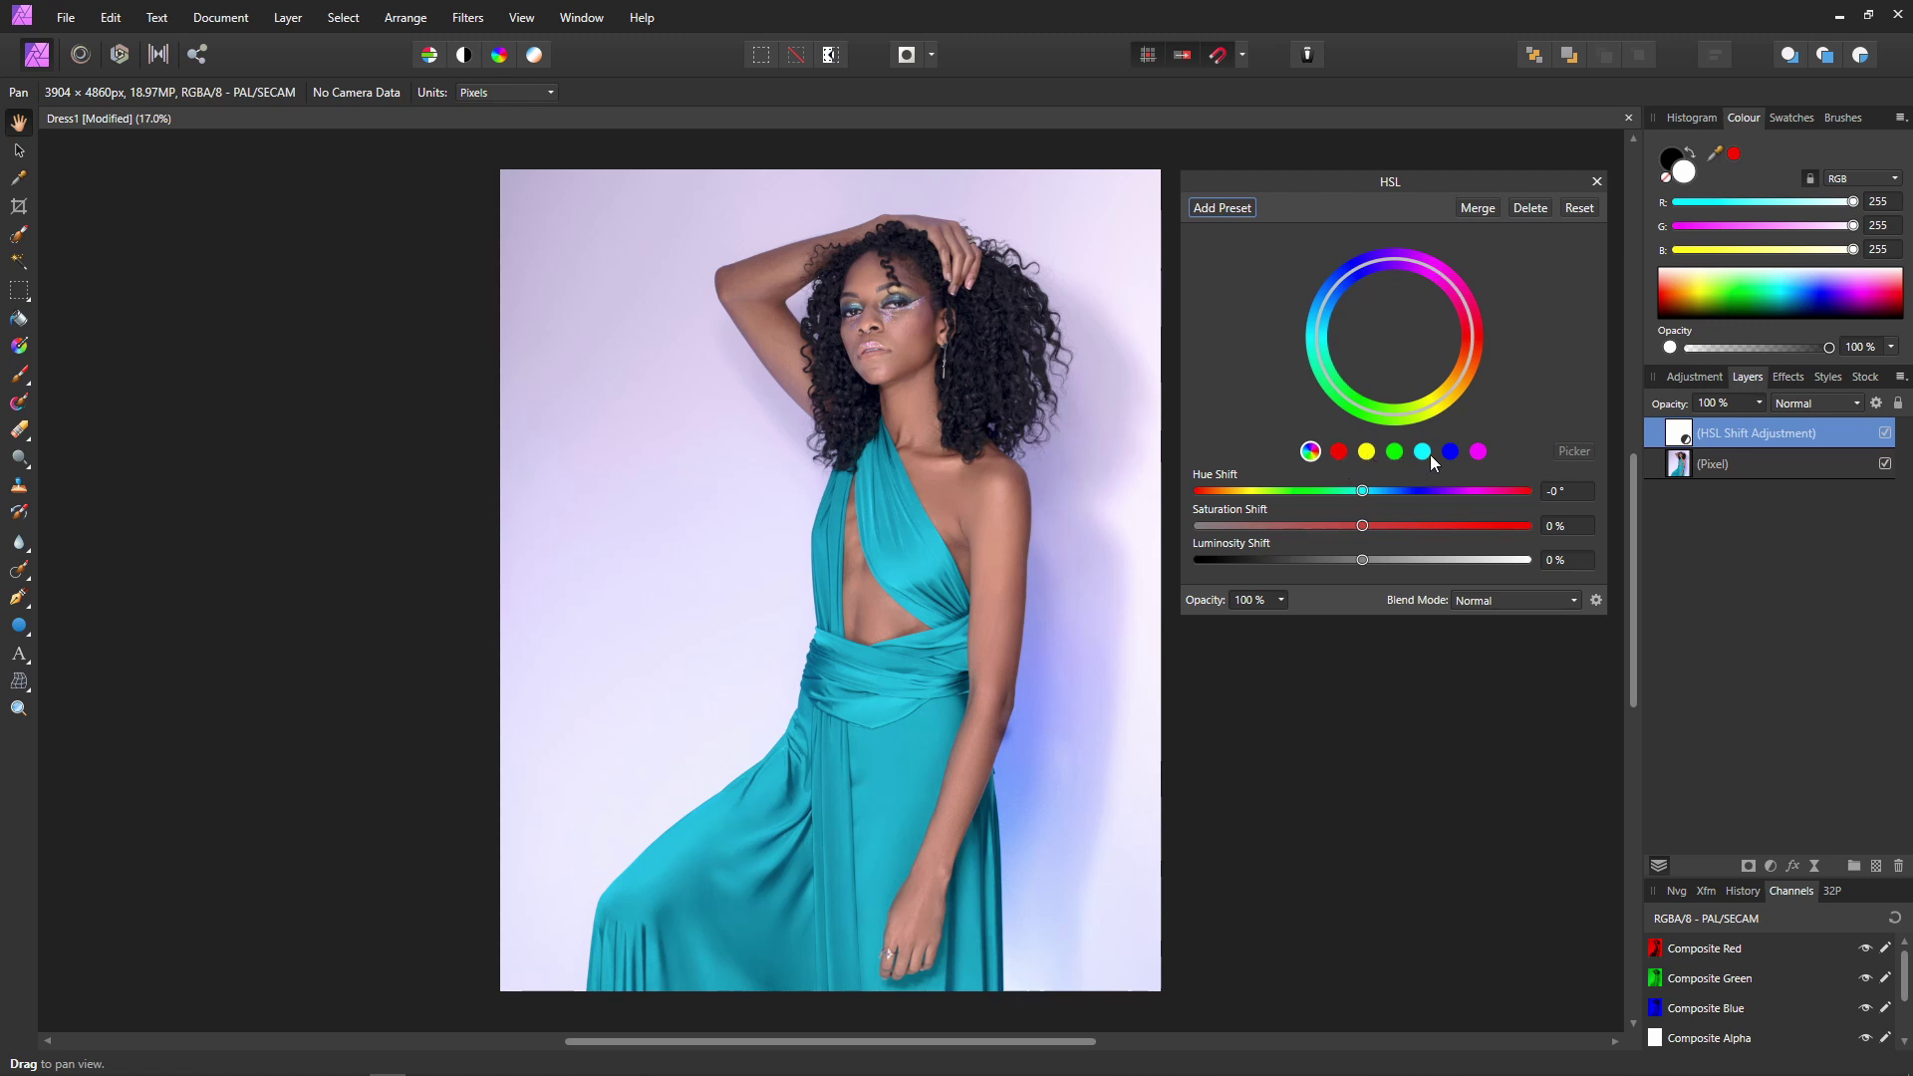
Step: Examine the red, yellow, green, cyan, blue and magenta ranges on the HSL colour wheel
click(1339, 454)
click(1369, 455)
click(1395, 454)
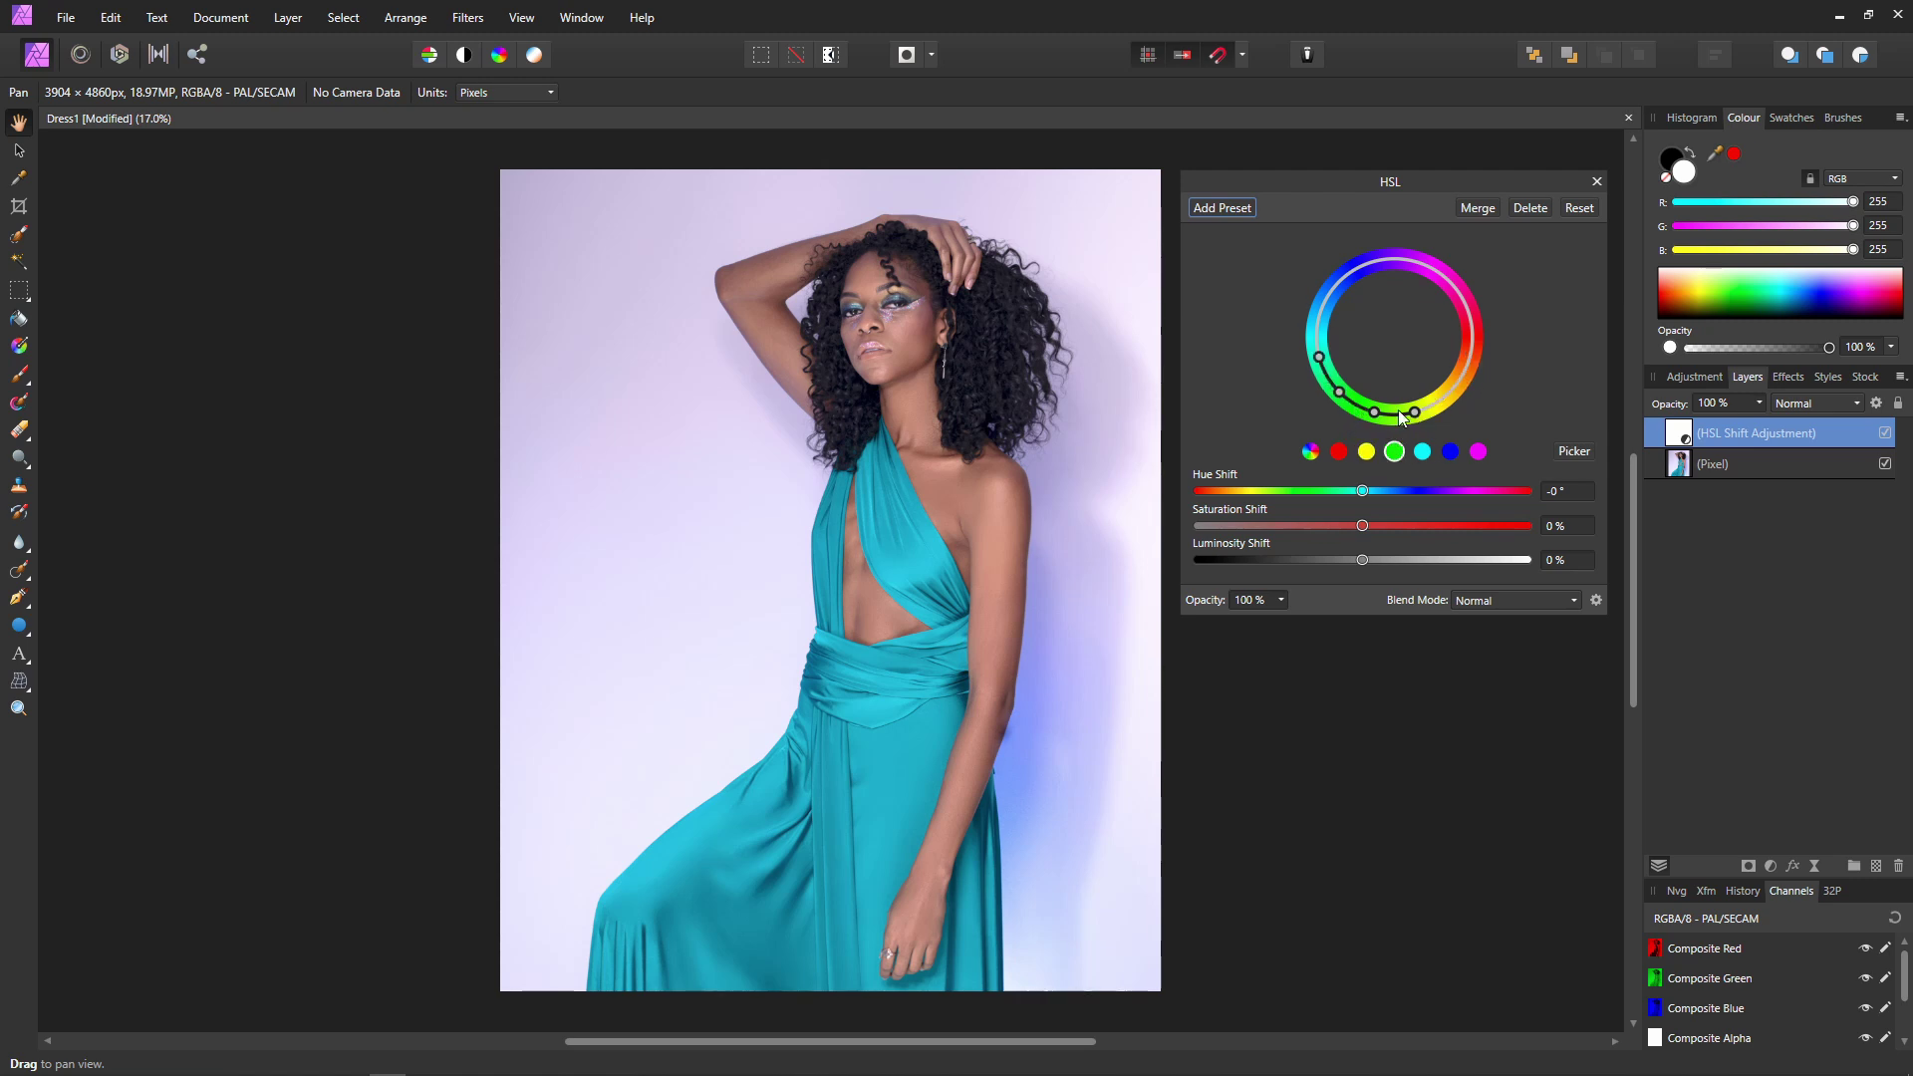
click(1423, 455)
click(1453, 454)
click(1480, 455)
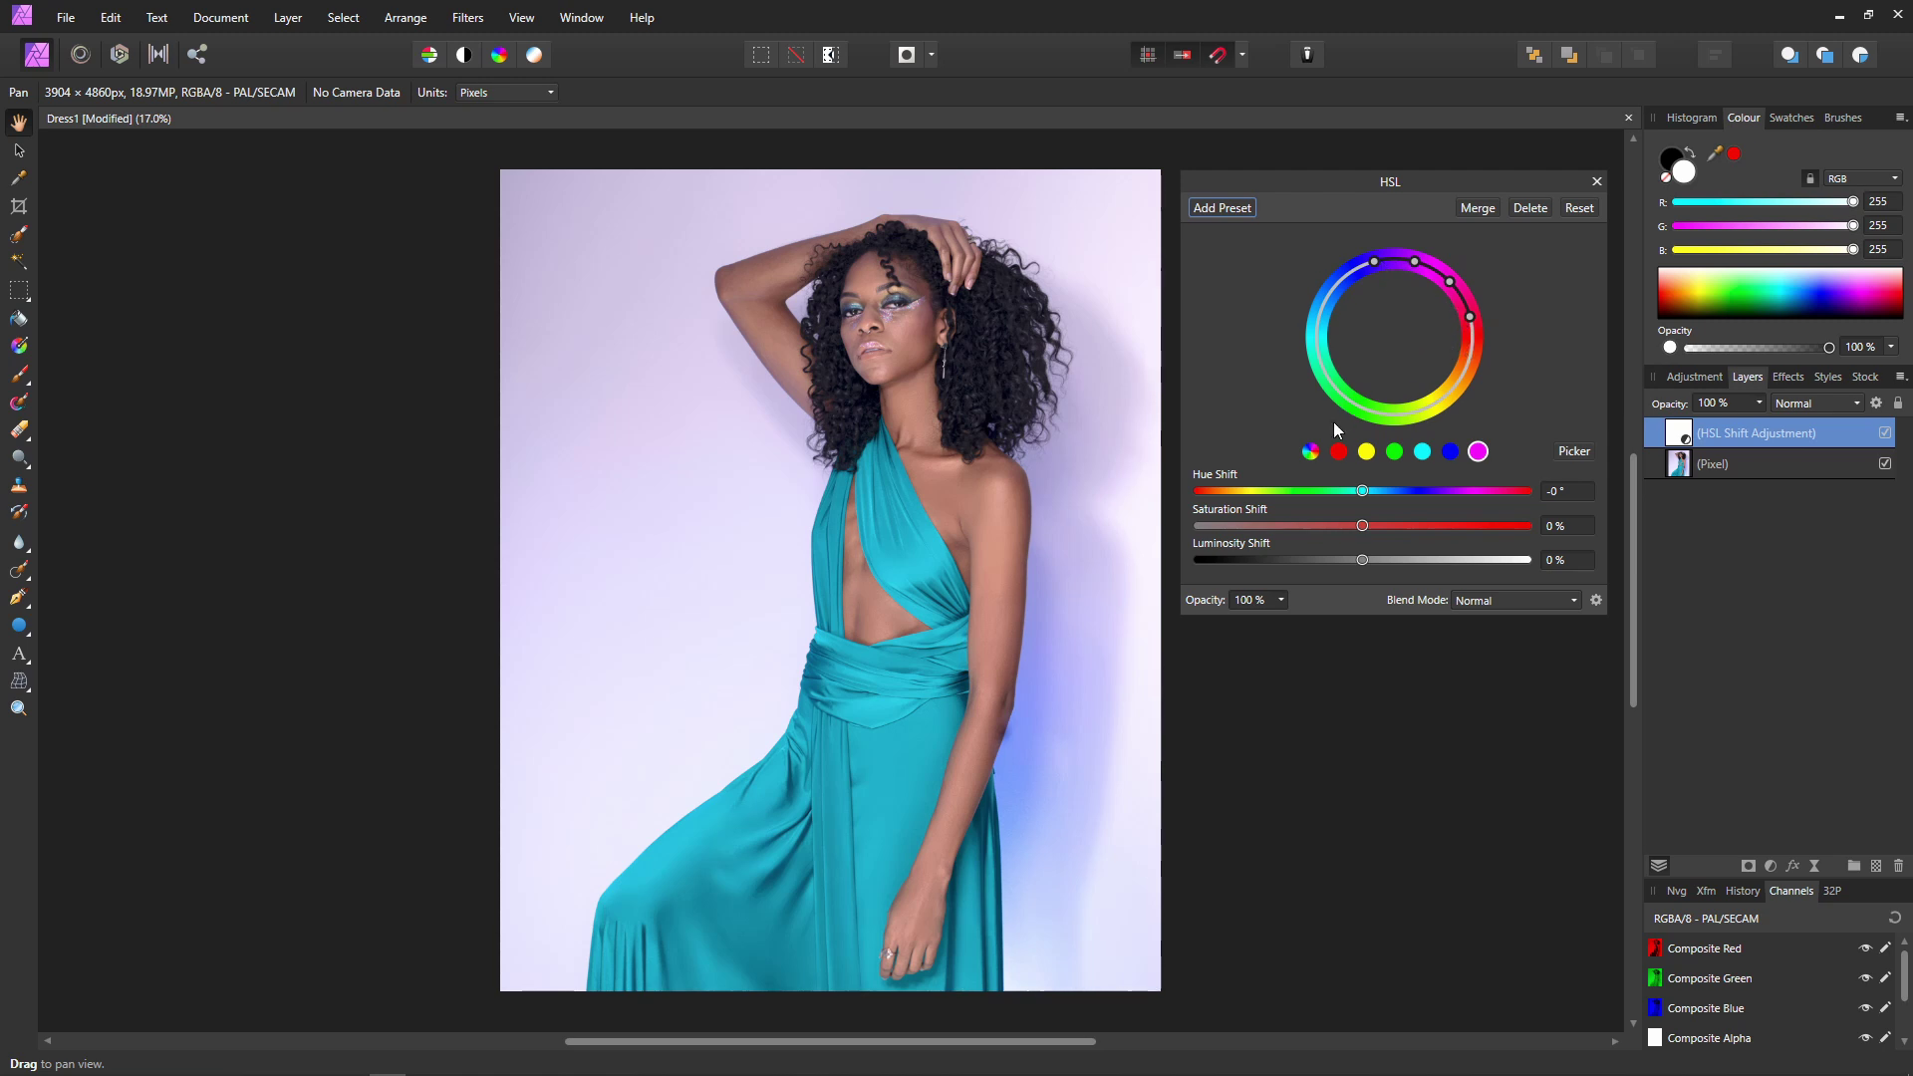
Step: Try a small hue shift on the master range covering all colours and return it to zero
click(1311, 453)
drag(1365, 492, 1363, 559)
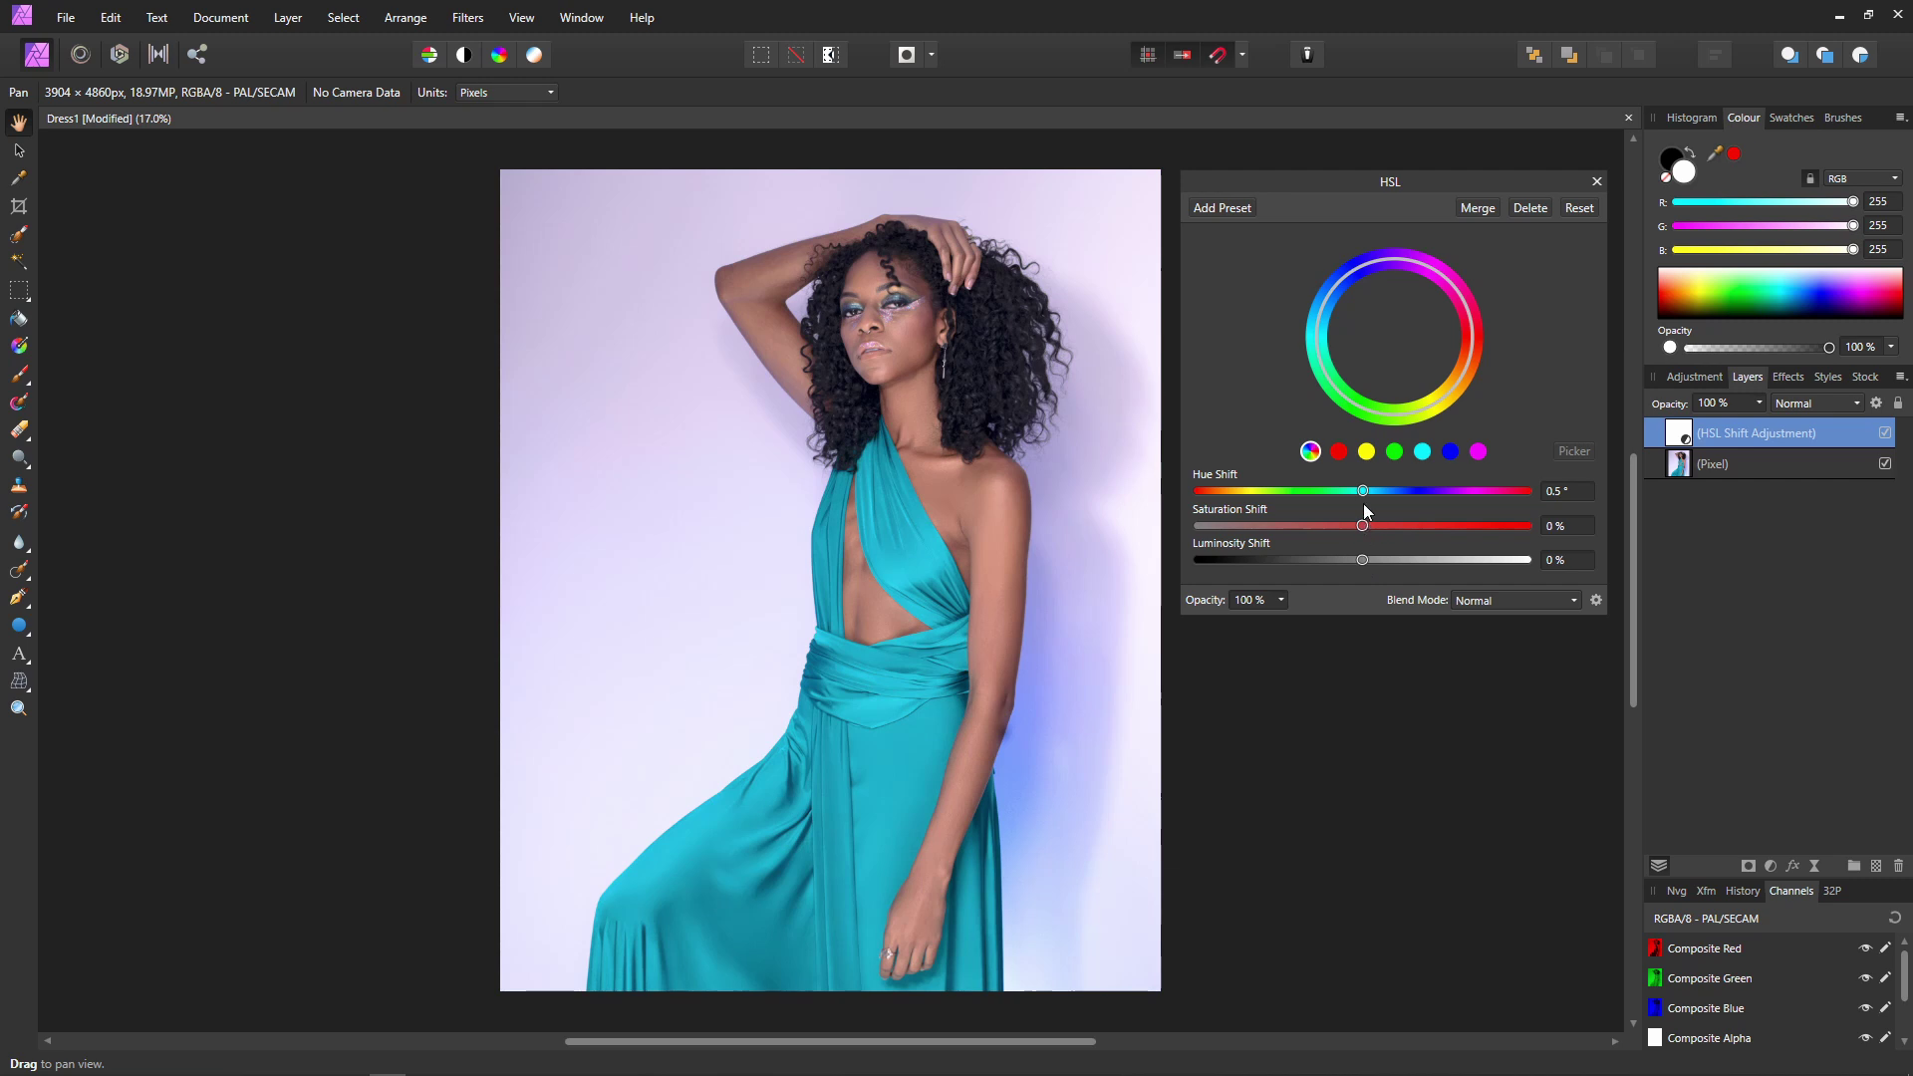
drag(1365, 490, 1362, 489)
Step: Target the cyan range of the HSL adjustment and sample the dress's turquoise with the picker
click(1424, 455)
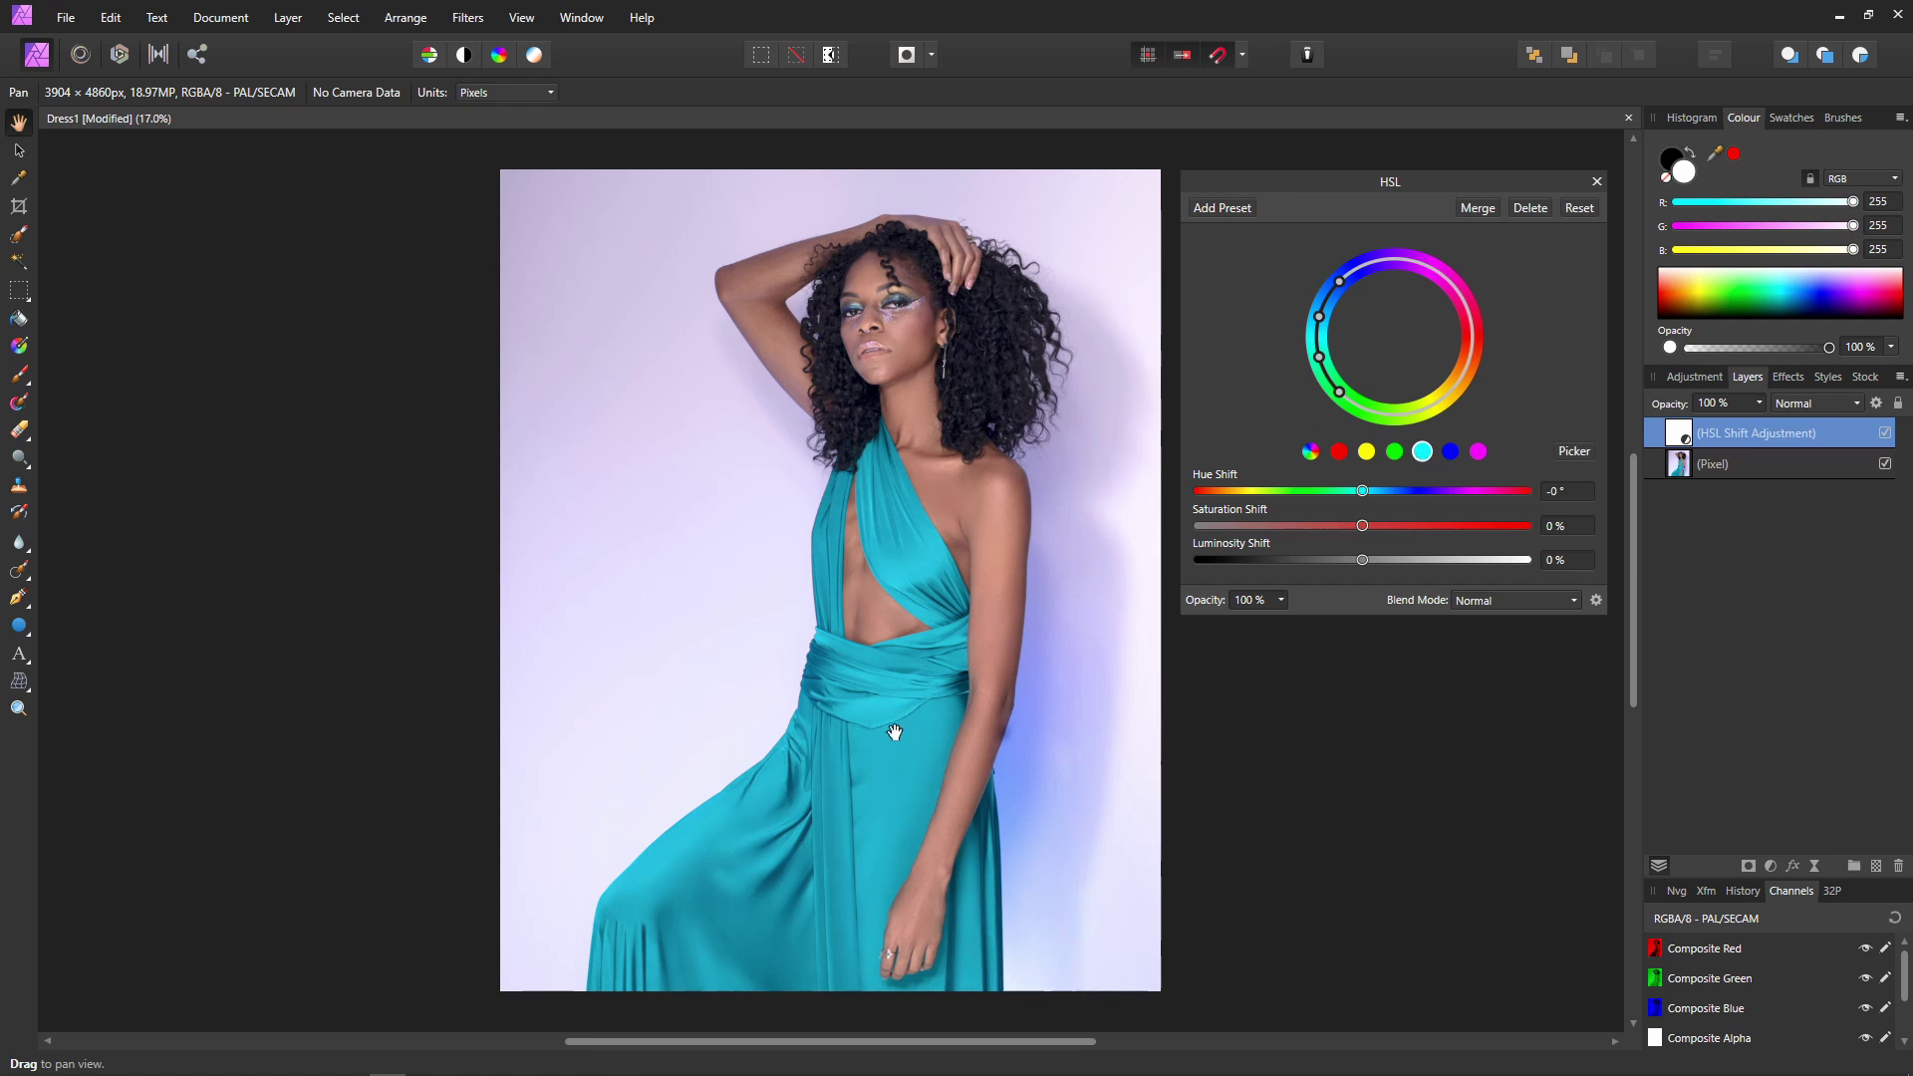
mouse_move(1363, 492)
mouse_down()
mouse_move(1409, 498)
mouse_move(1286, 498)
mouse_move(1423, 506)
mouse_move(1300, 503)
mouse_move(1366, 498)
mouse_up()
click(1569, 452)
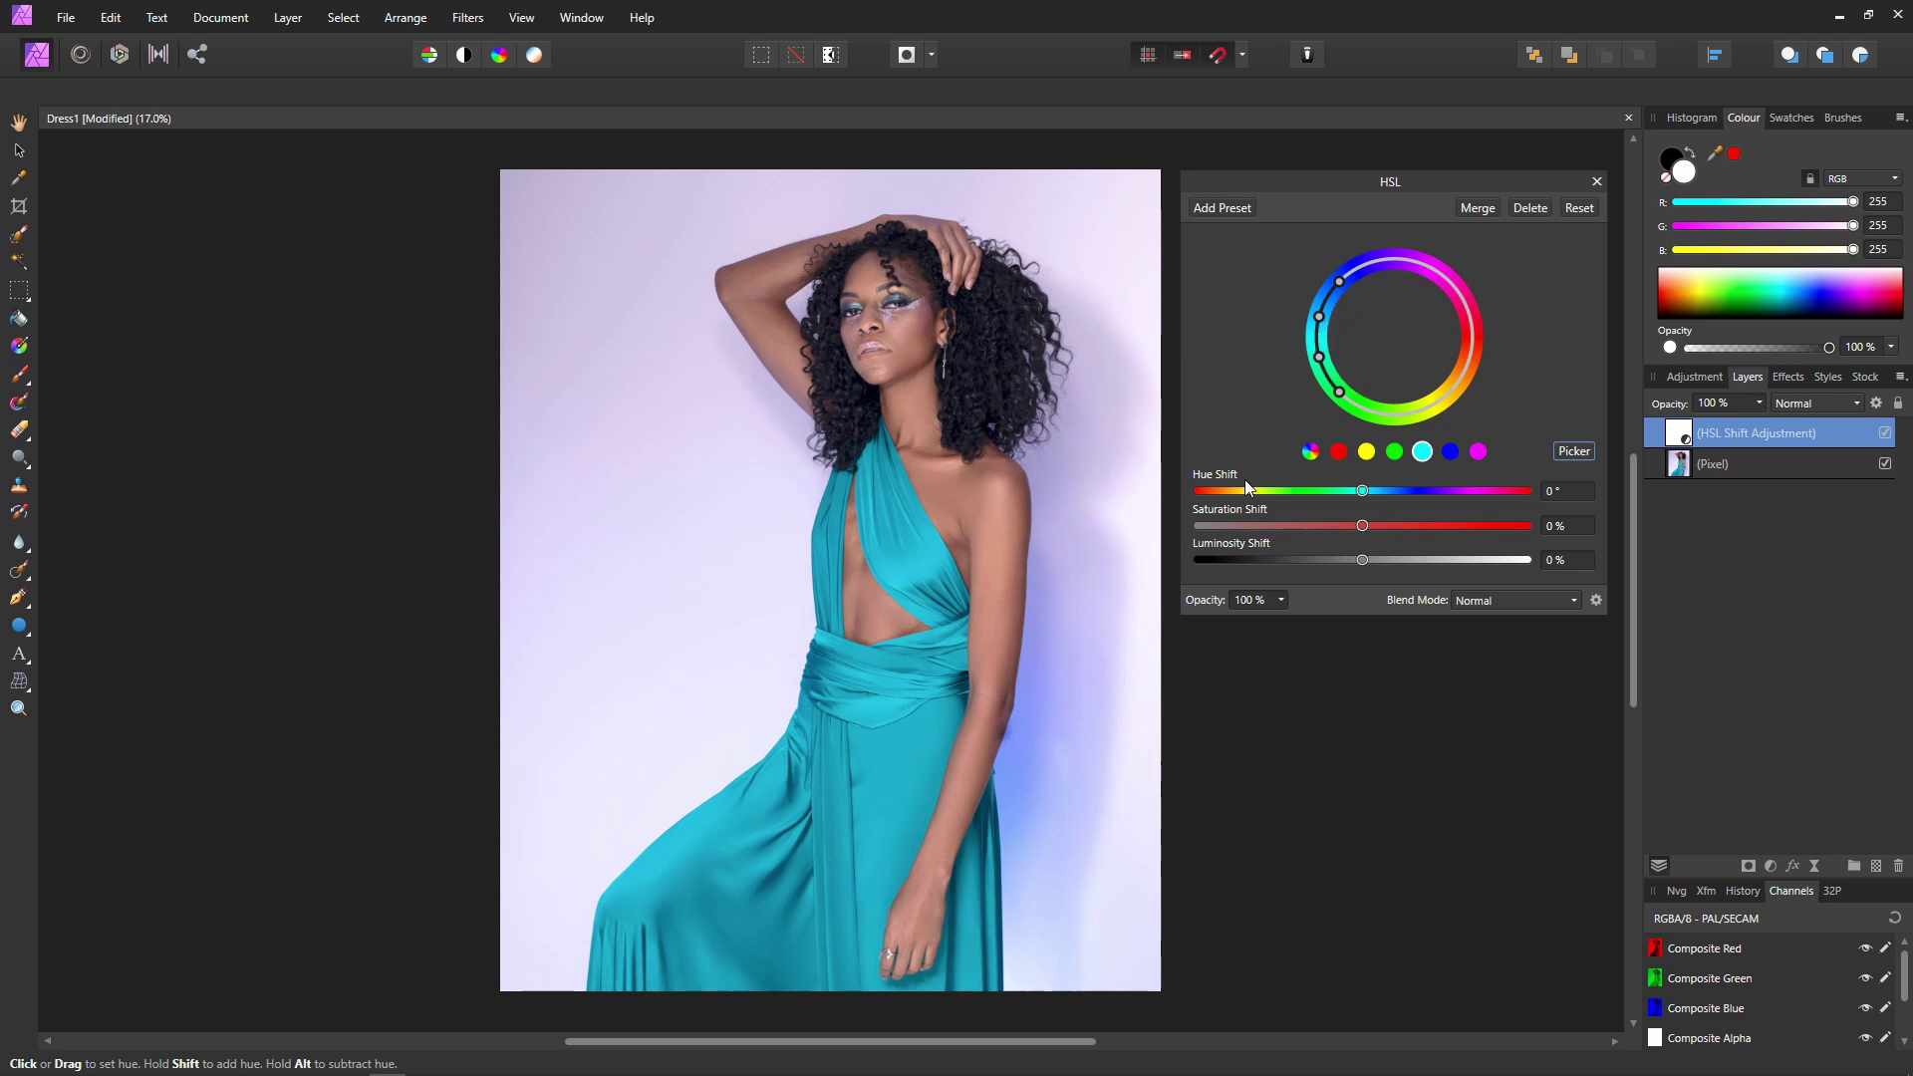
click(902, 755)
click(1423, 456)
Step: Fit the cyan range's limits to the dress, using -100% saturation as a preview, and reset the saturation shift to 0%
drag(1363, 526, 1195, 525)
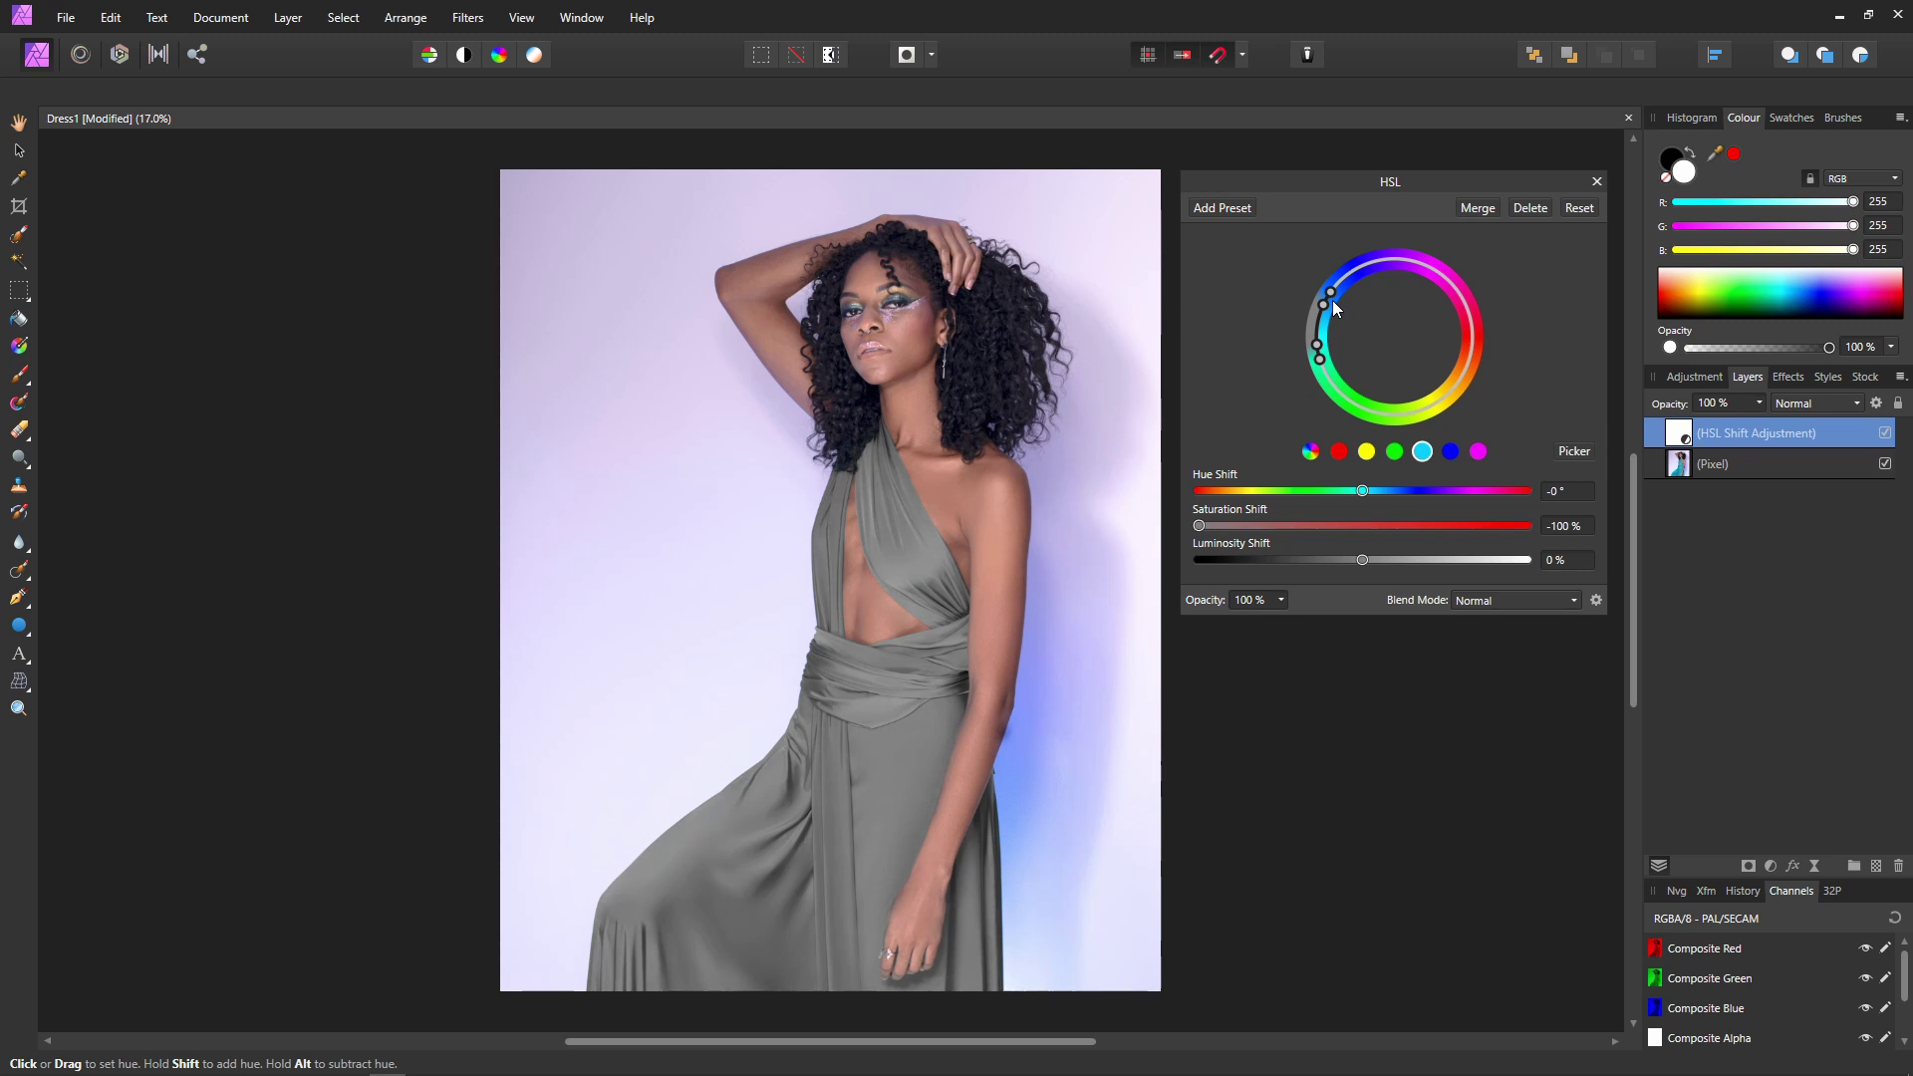
drag(1331, 301, 1392, 291)
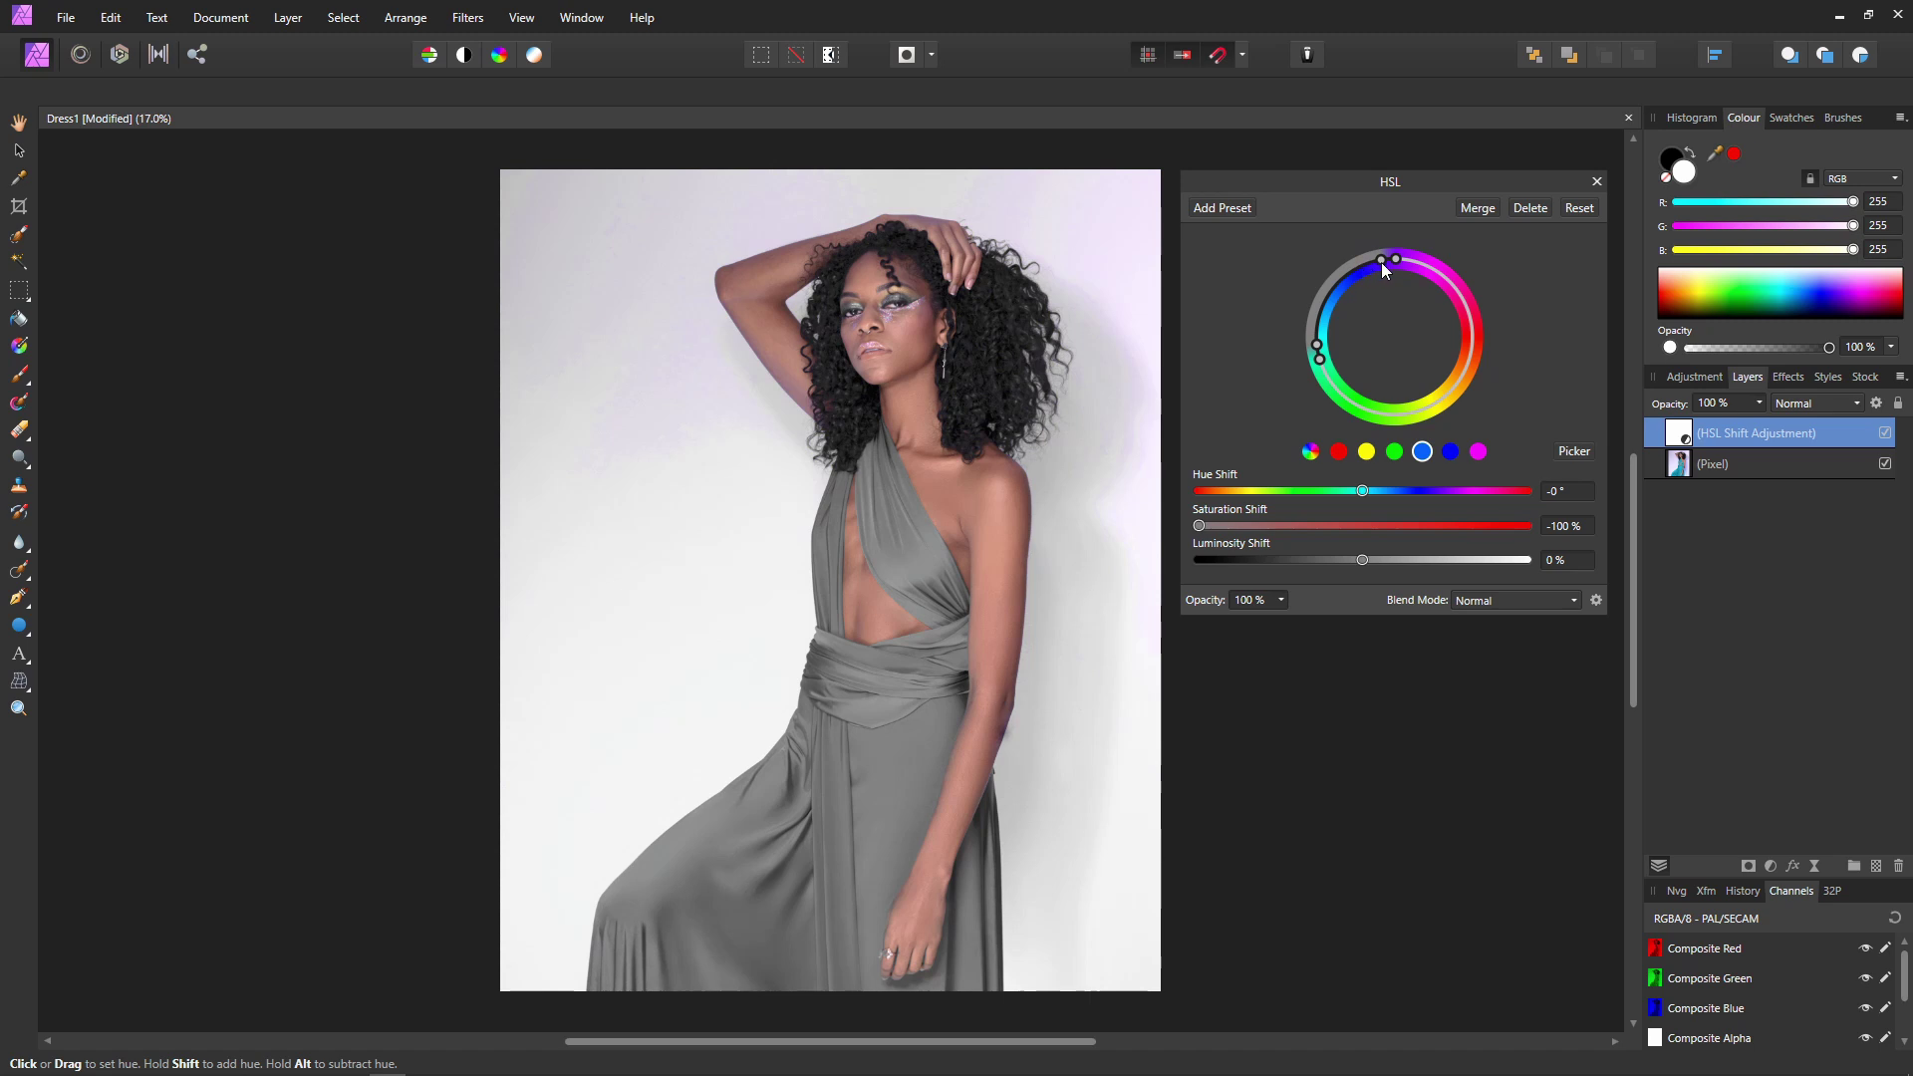
drag(1388, 264, 1406, 270)
drag(1400, 266, 1338, 316)
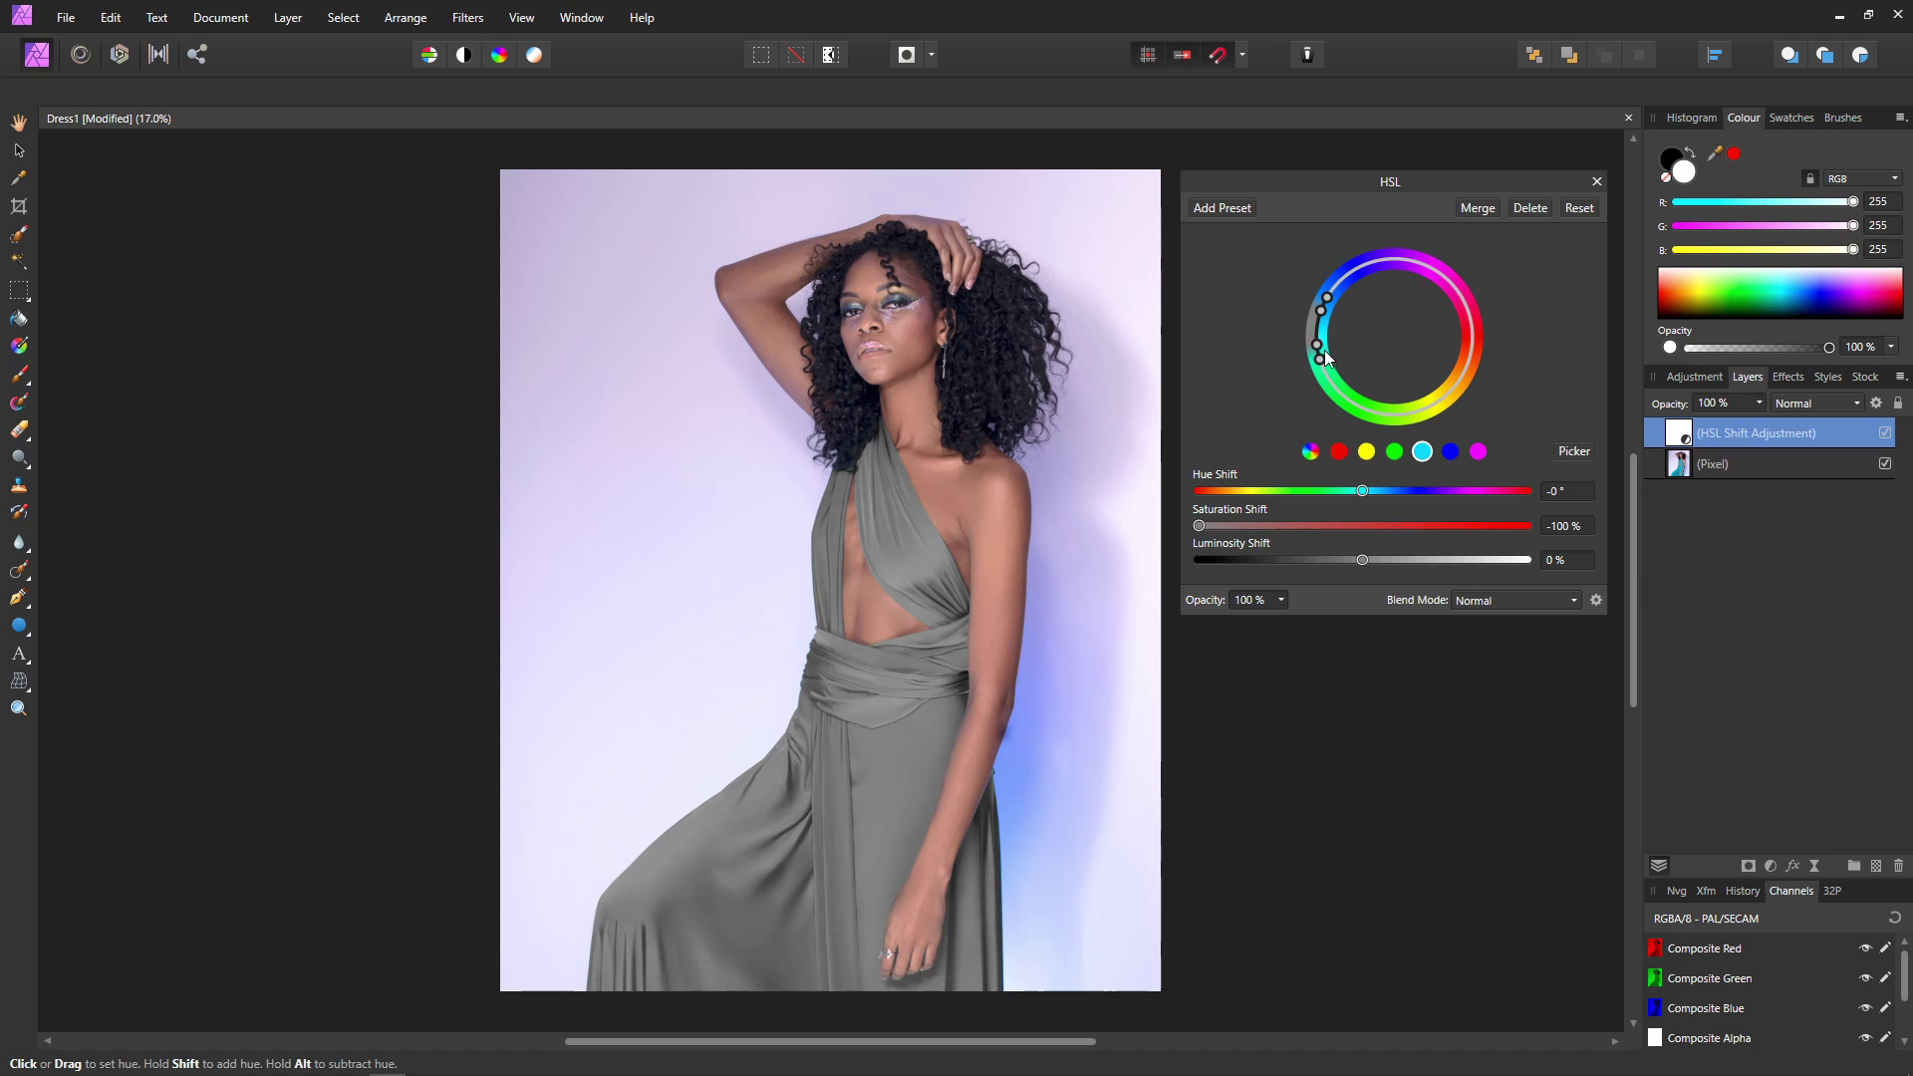
drag(1325, 358, 1323, 334)
drag(1322, 339, 1322, 351)
double_click(1200, 527)
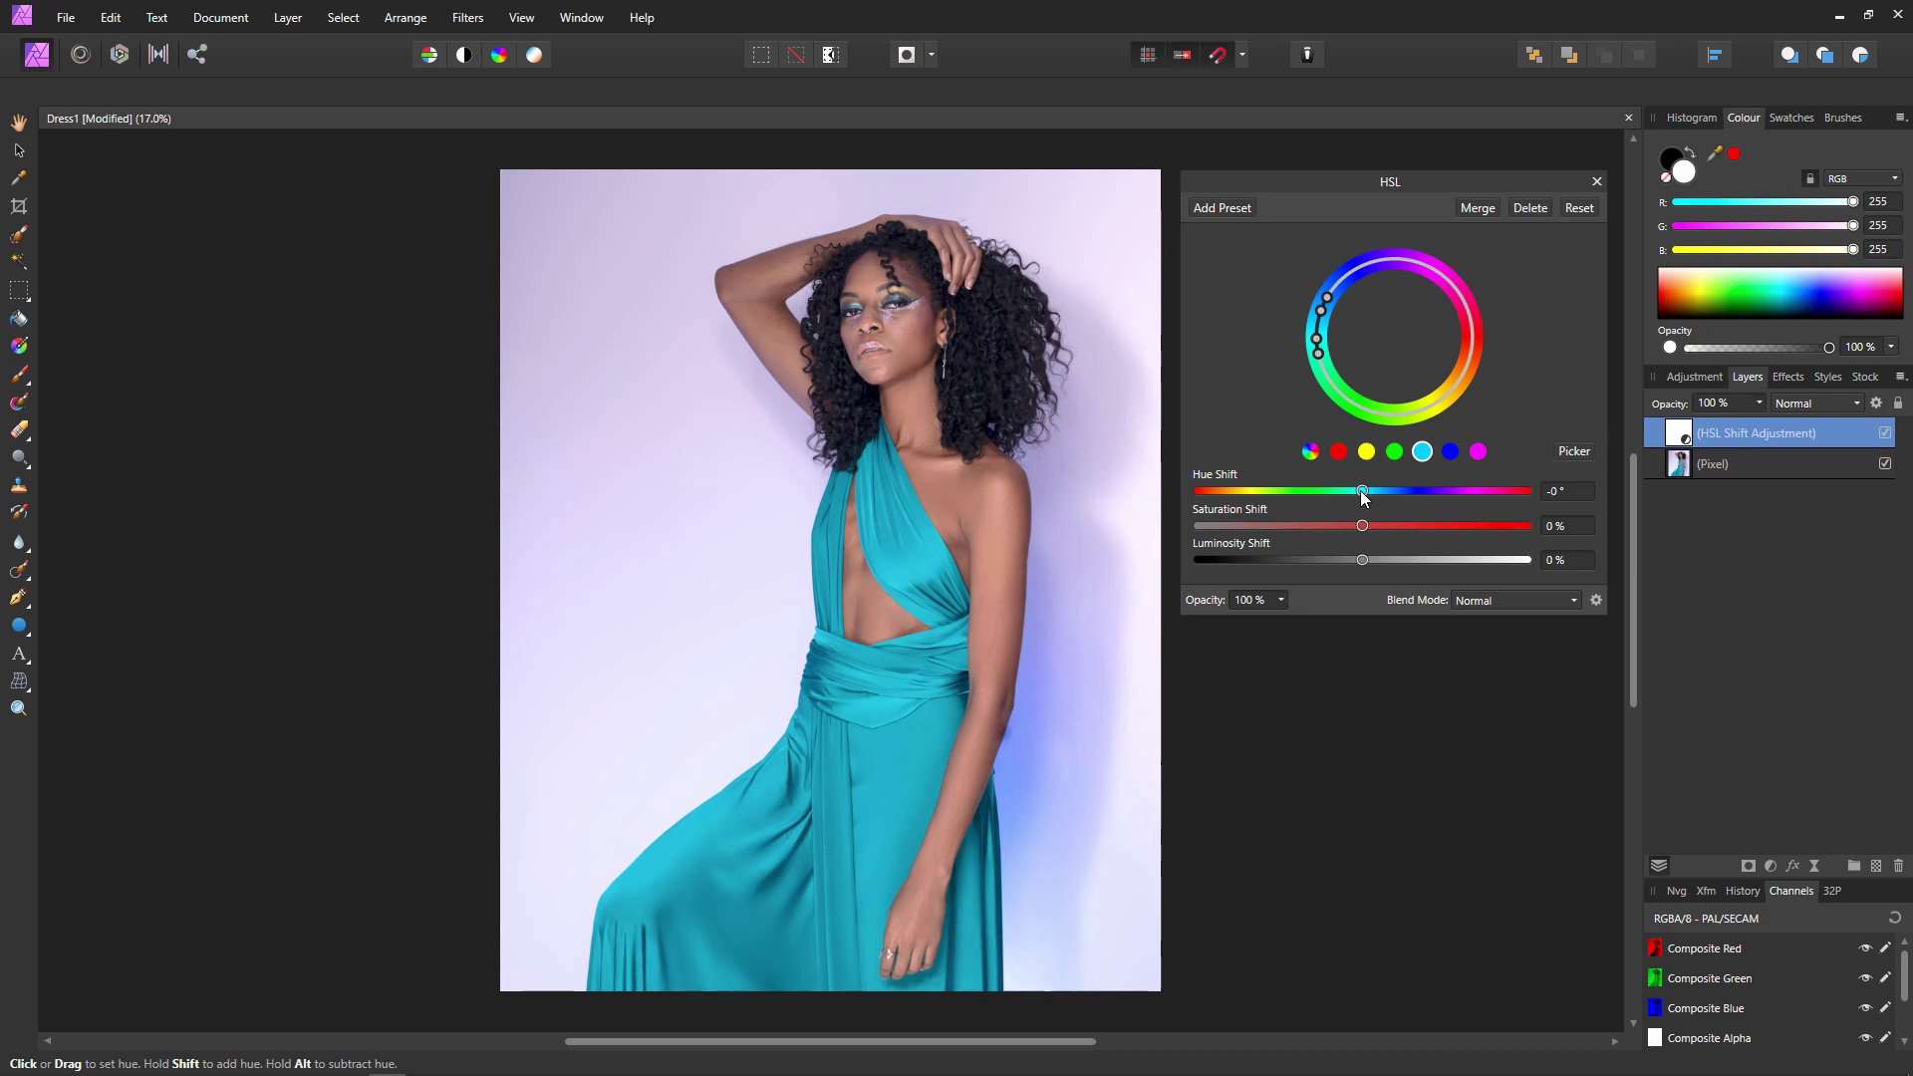
Step: Recolour the dress dark green with a 70.7° hue shift, -82% luminosity shift and increased saturation
drag(1363, 489, 1427, 499)
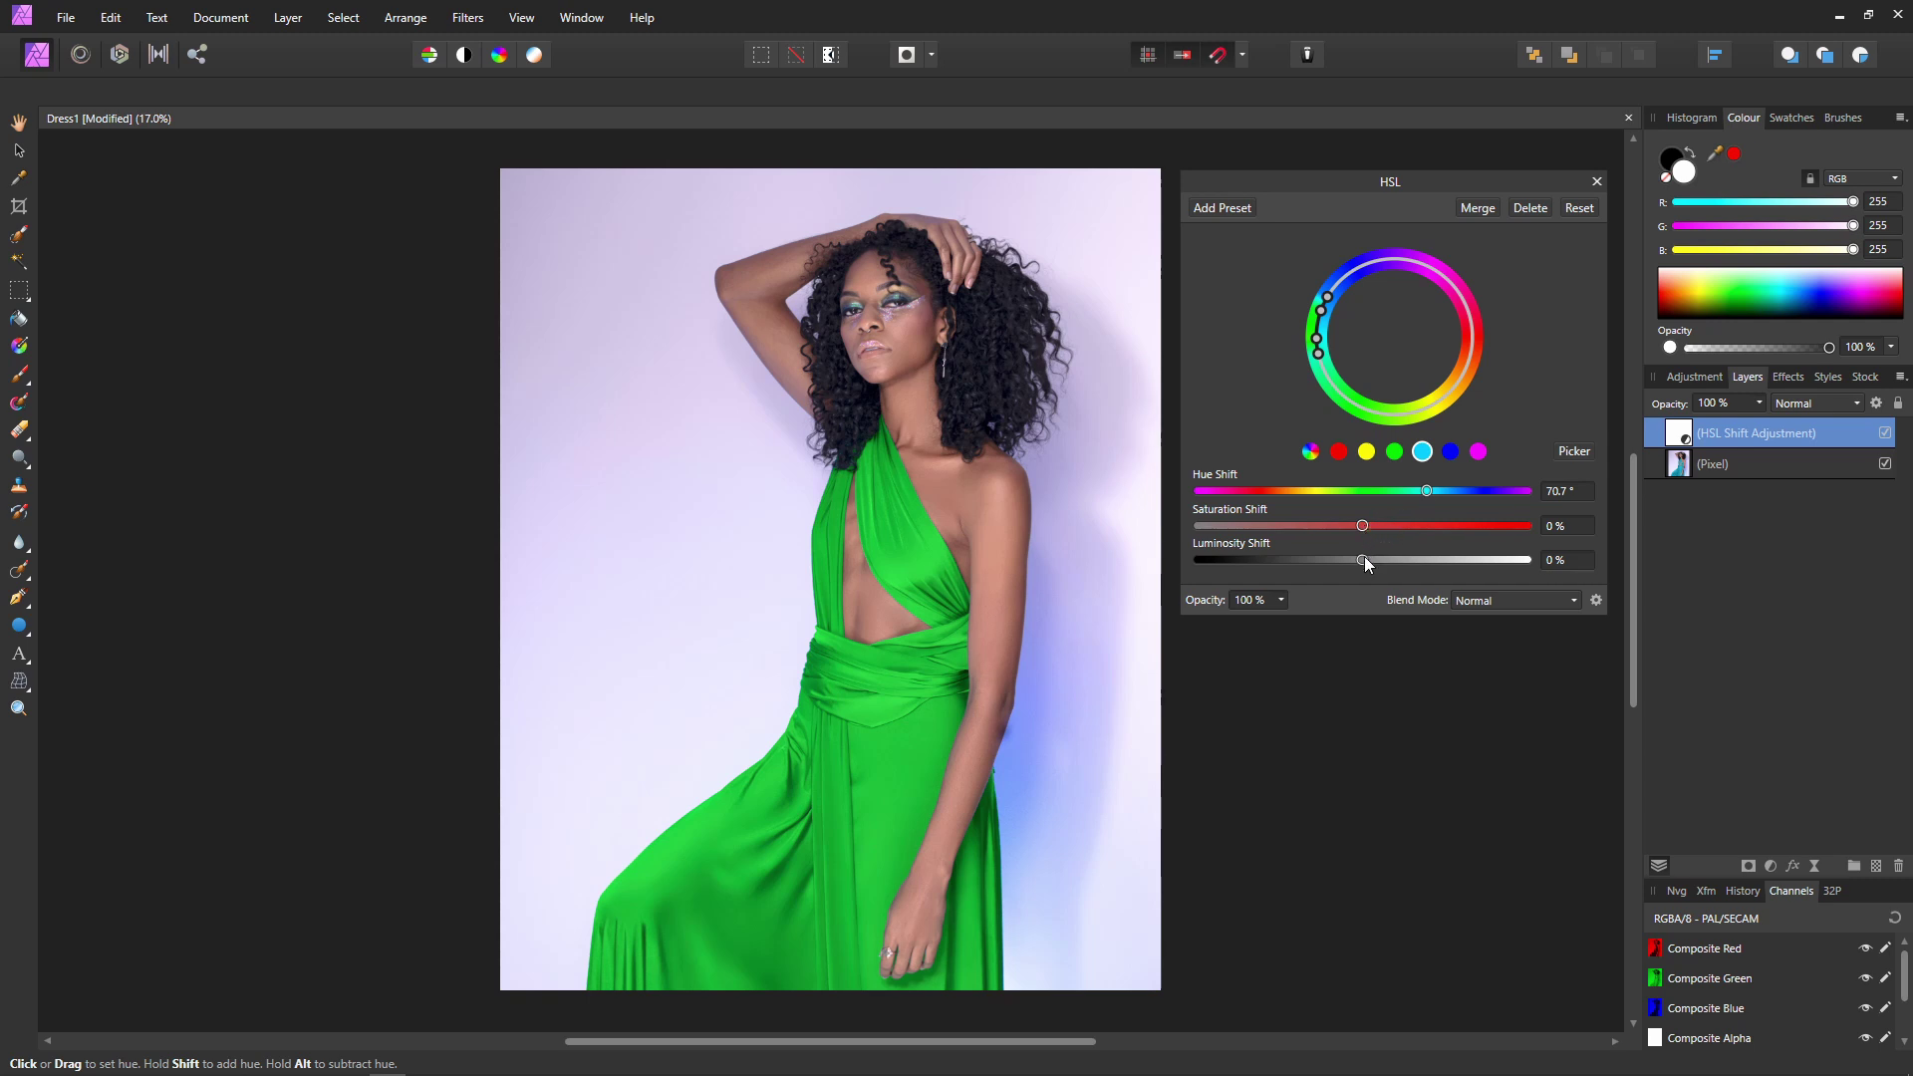
drag(1362, 563, 1203, 572)
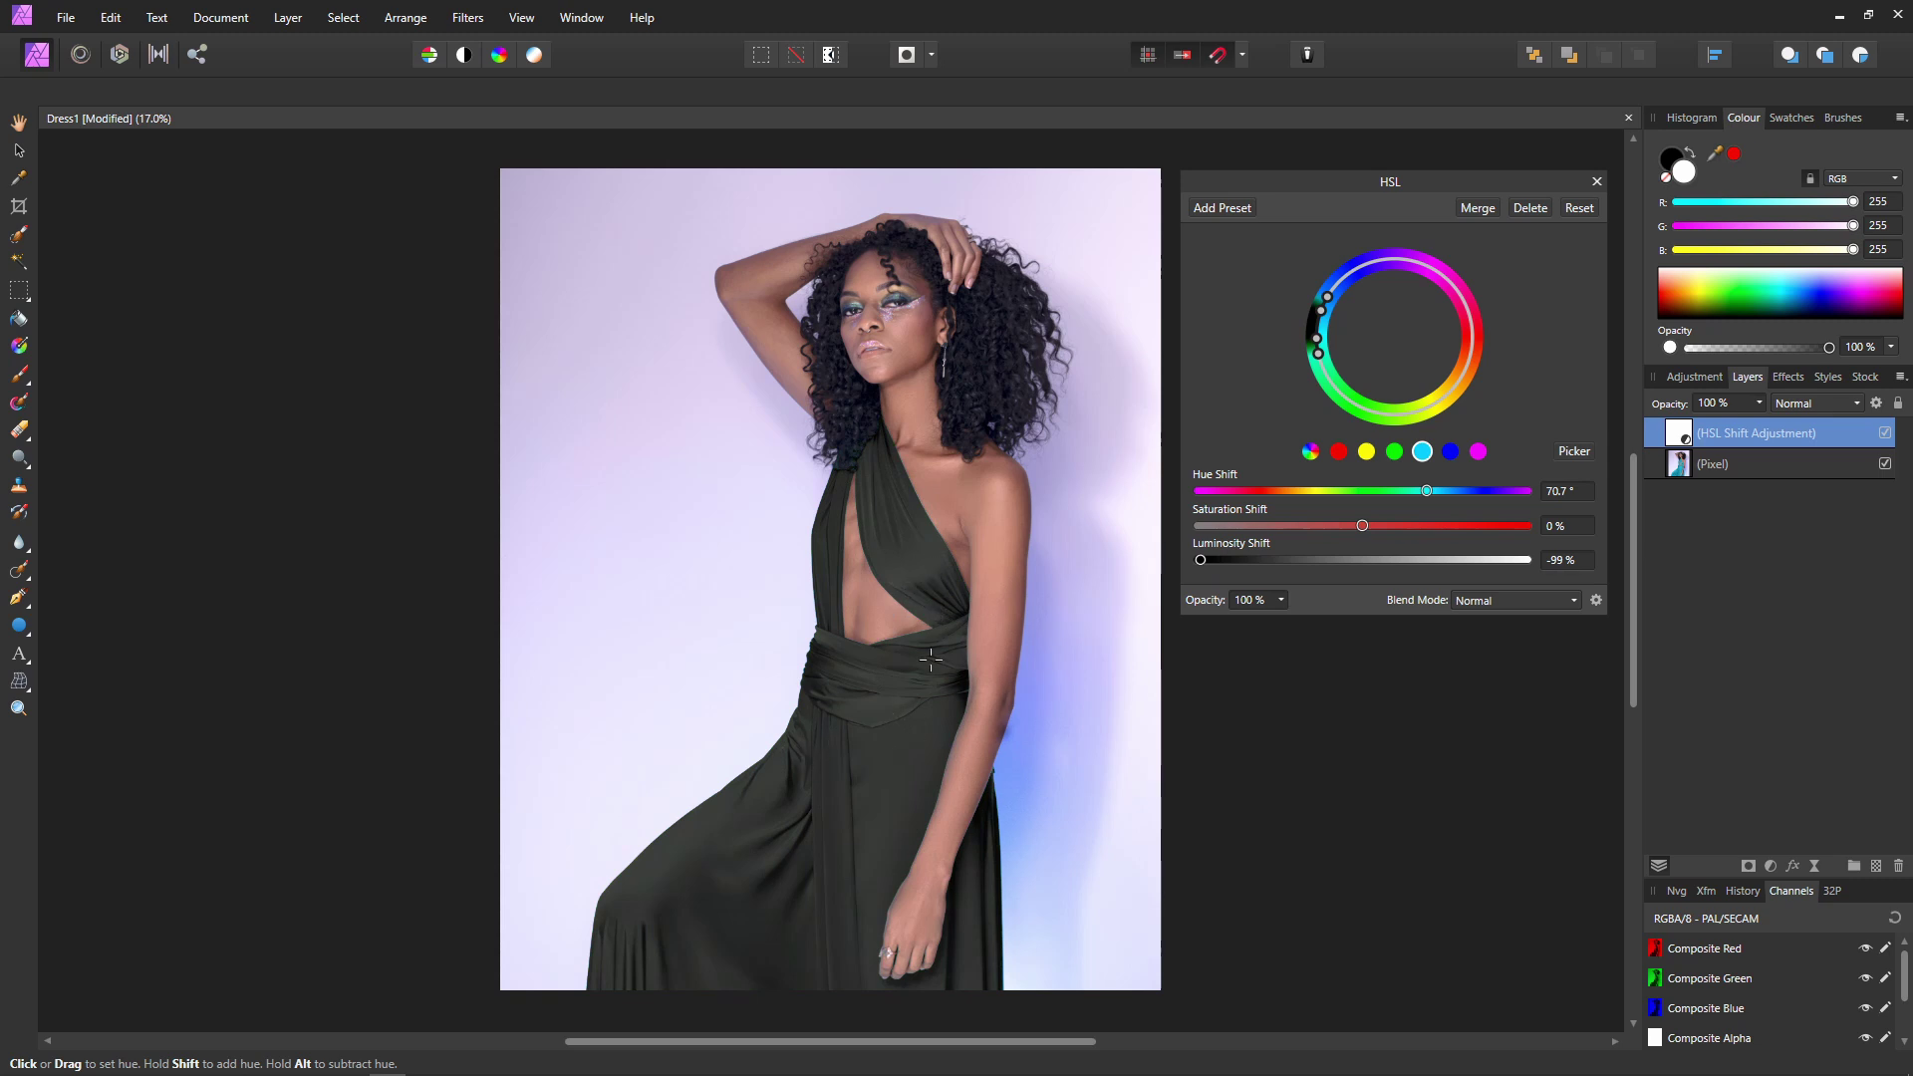
drag(1199, 561, 1213, 559)
mouse_move(1212, 558)
mouse_down()
mouse_move(1496, 583)
mouse_move(1228, 576)
mouse_up()
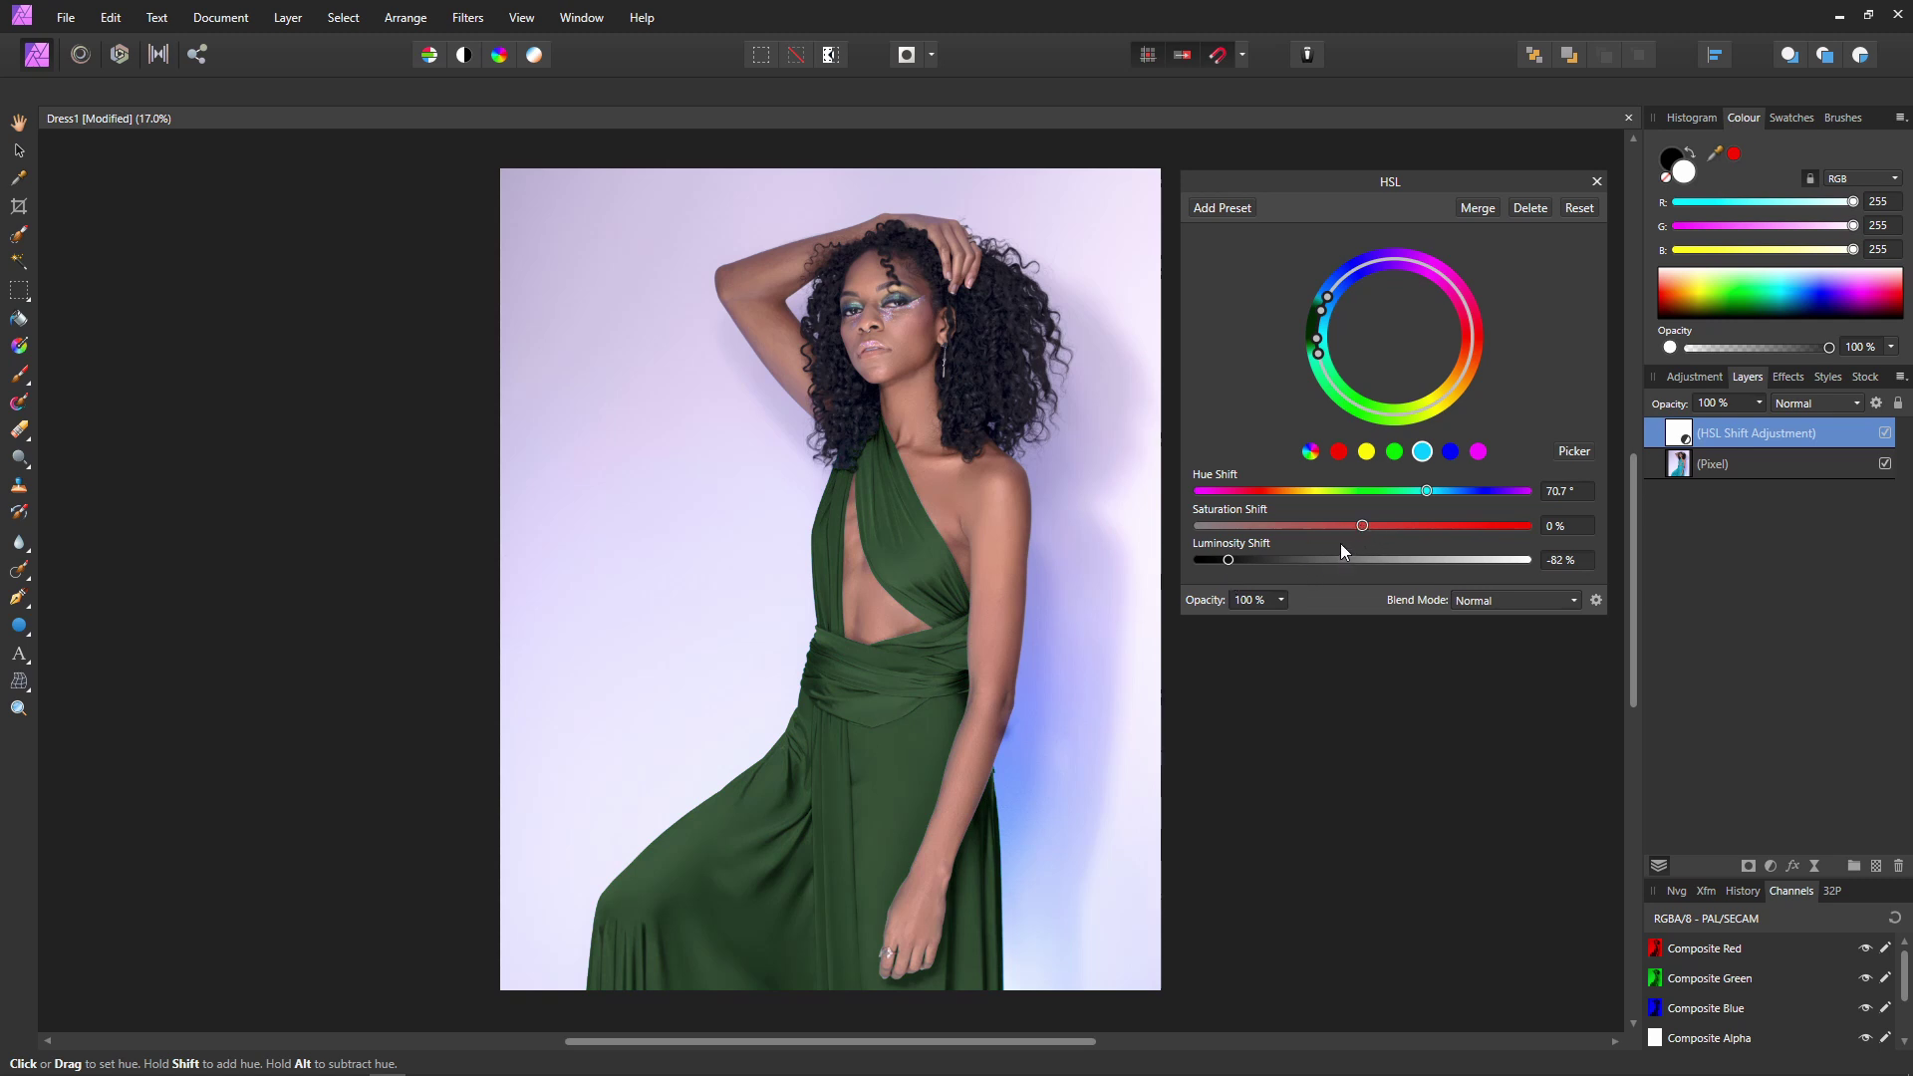
drag(1362, 525, 1442, 543)
Step: Sample the wall's colour for the blue range and set that range's saturation shift to -96%
click(1449, 456)
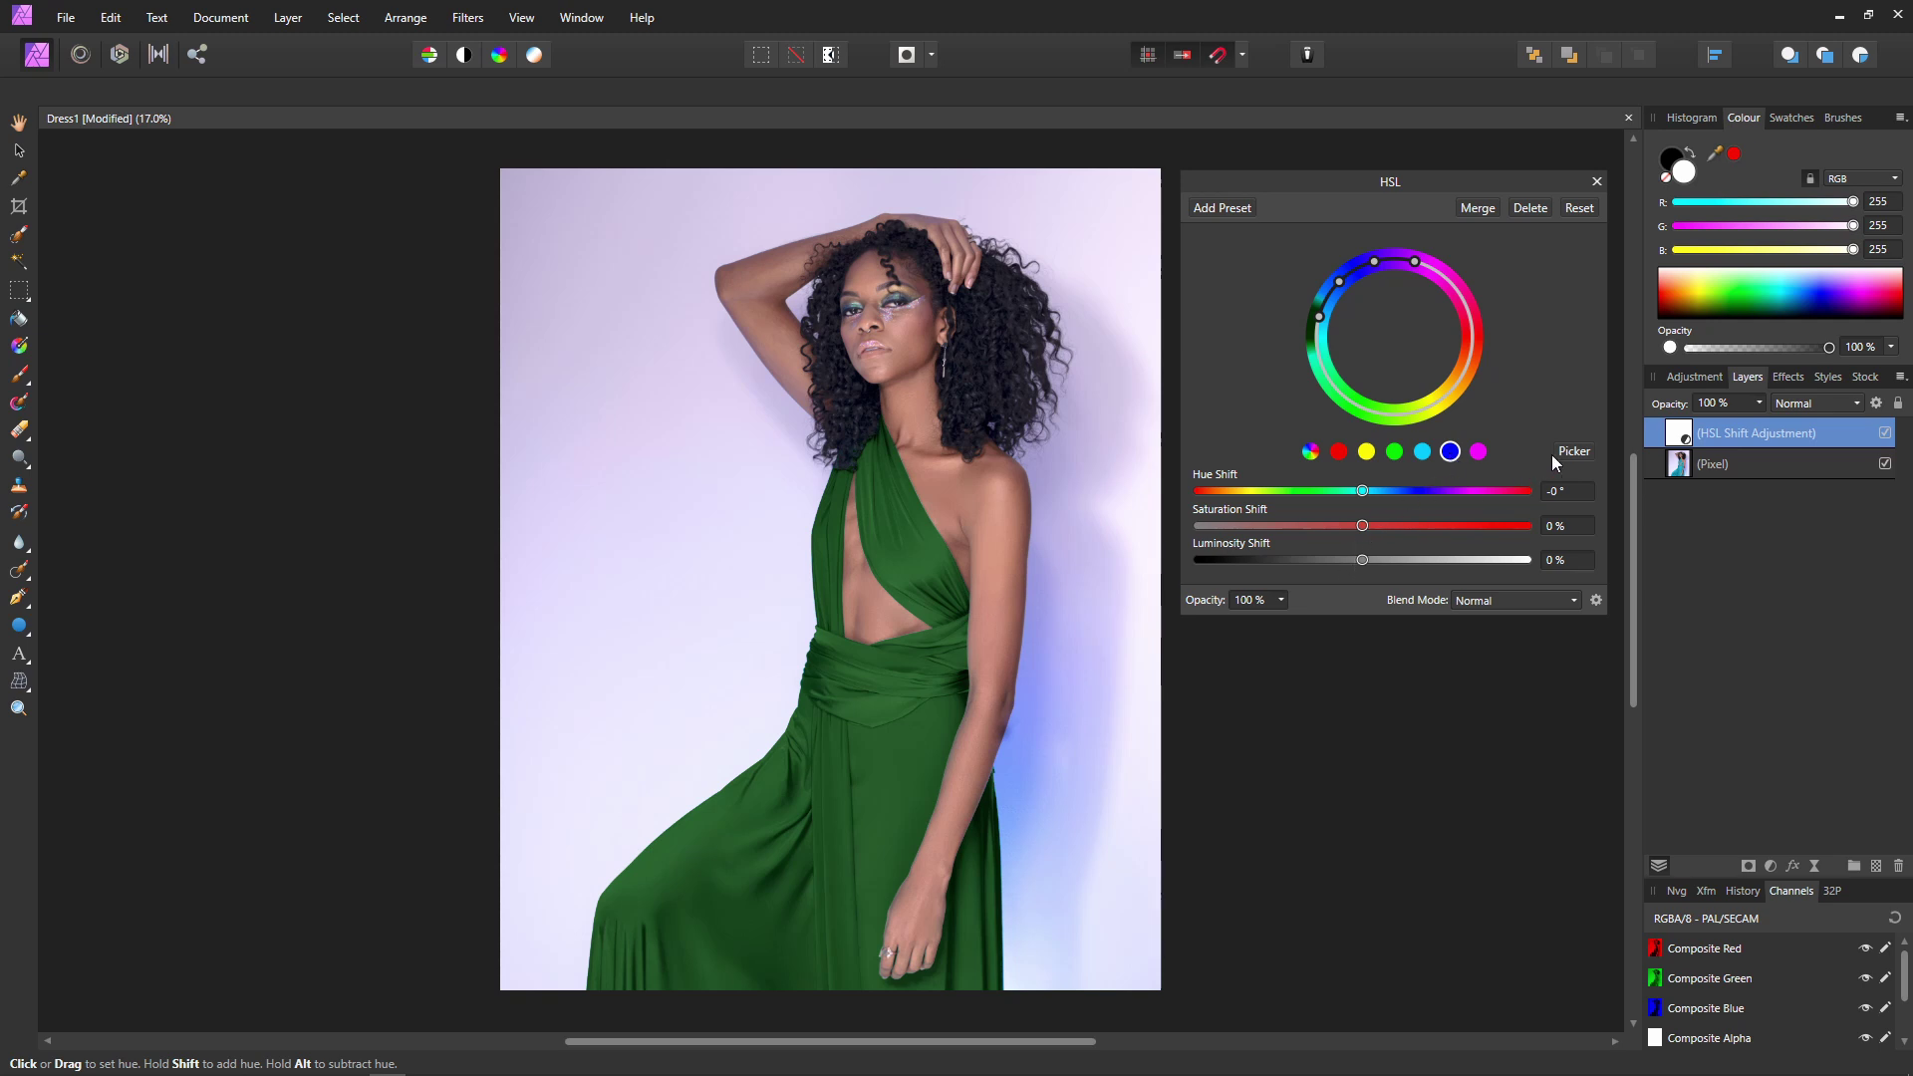
click(1014, 760)
click(1126, 762)
drag(1124, 738, 1089, 766)
drag(1353, 526, 1206, 526)
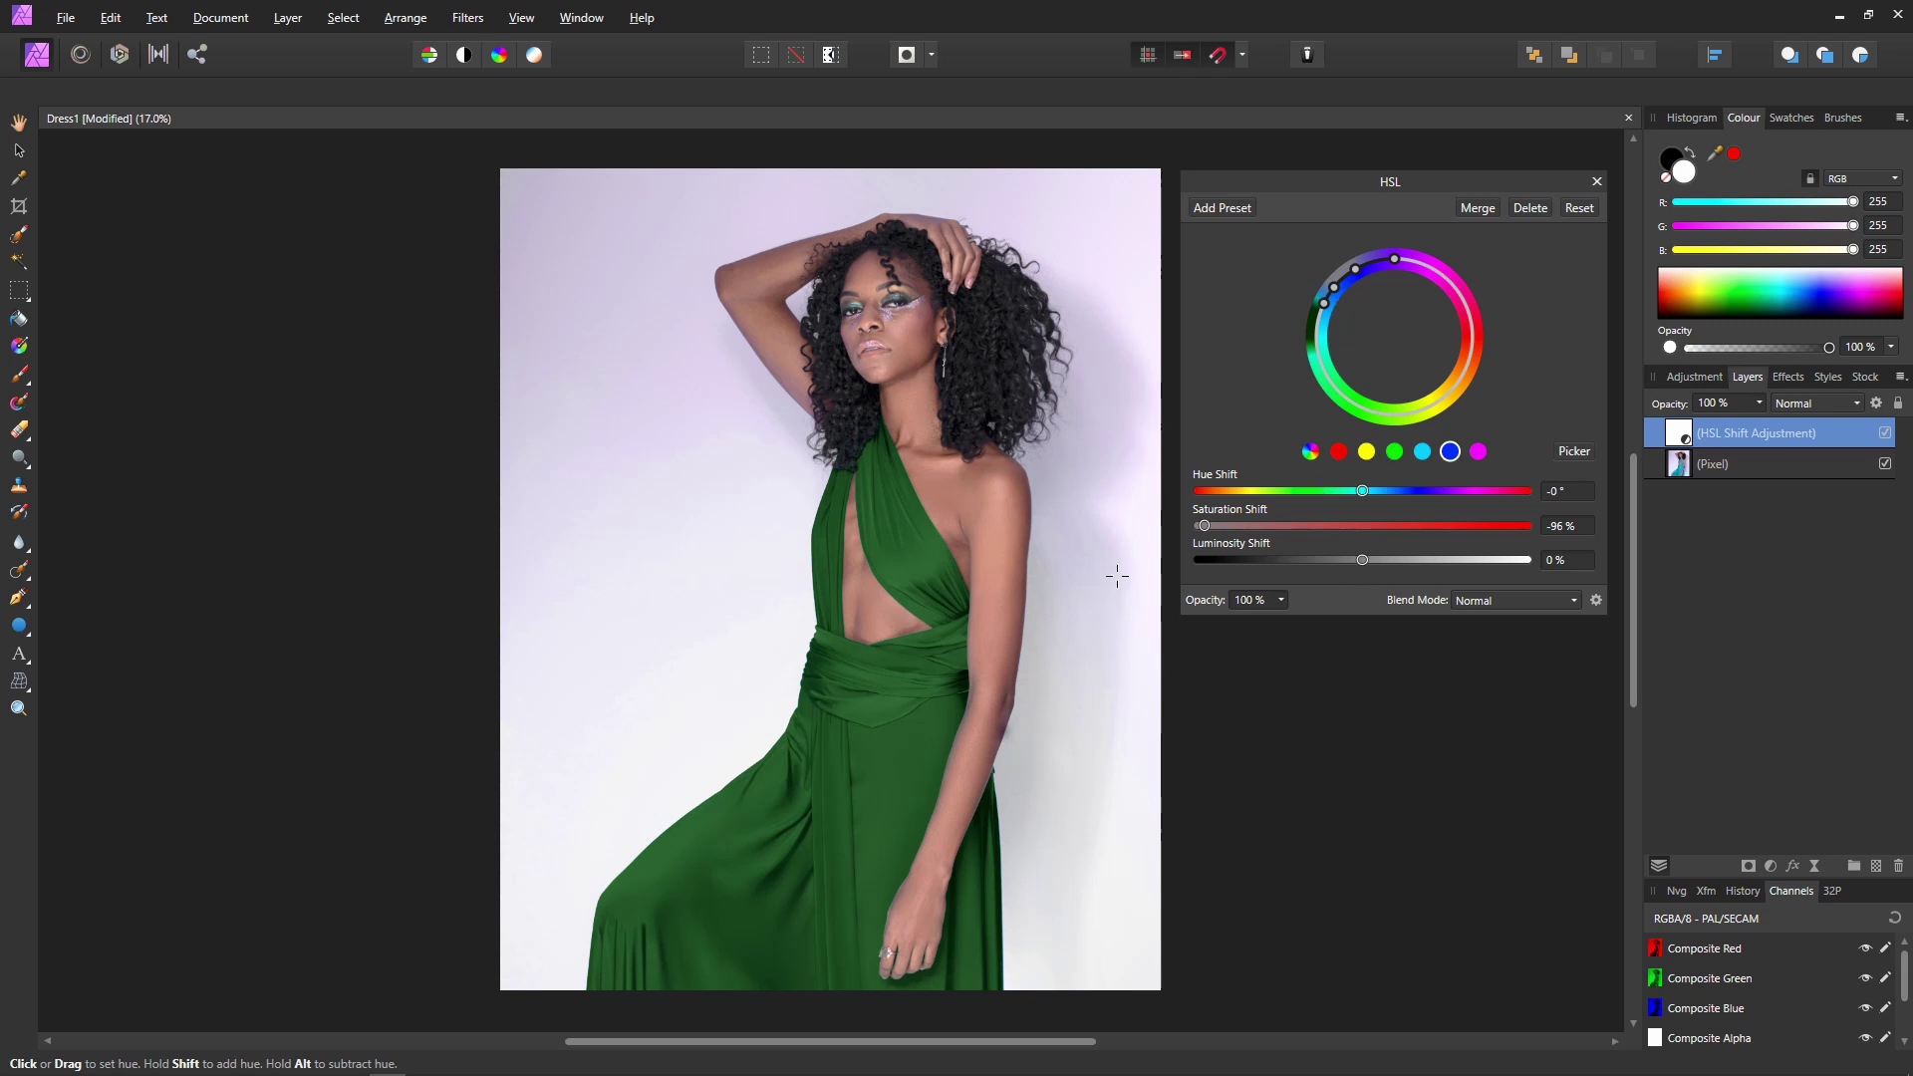
Step: Widen the blue range to cover the wall, with a saturation shift of -100% and a luminosity shift of -67%
drag(1391, 262, 1381, 263)
drag(1366, 270, 1381, 270)
drag(1381, 272, 1383, 272)
drag(1337, 295, 1331, 320)
drag(1203, 526, 1194, 525)
mouse_move(1383, 265)
mouse_down()
mouse_move(1408, 271)
mouse_move(1379, 267)
mouse_up()
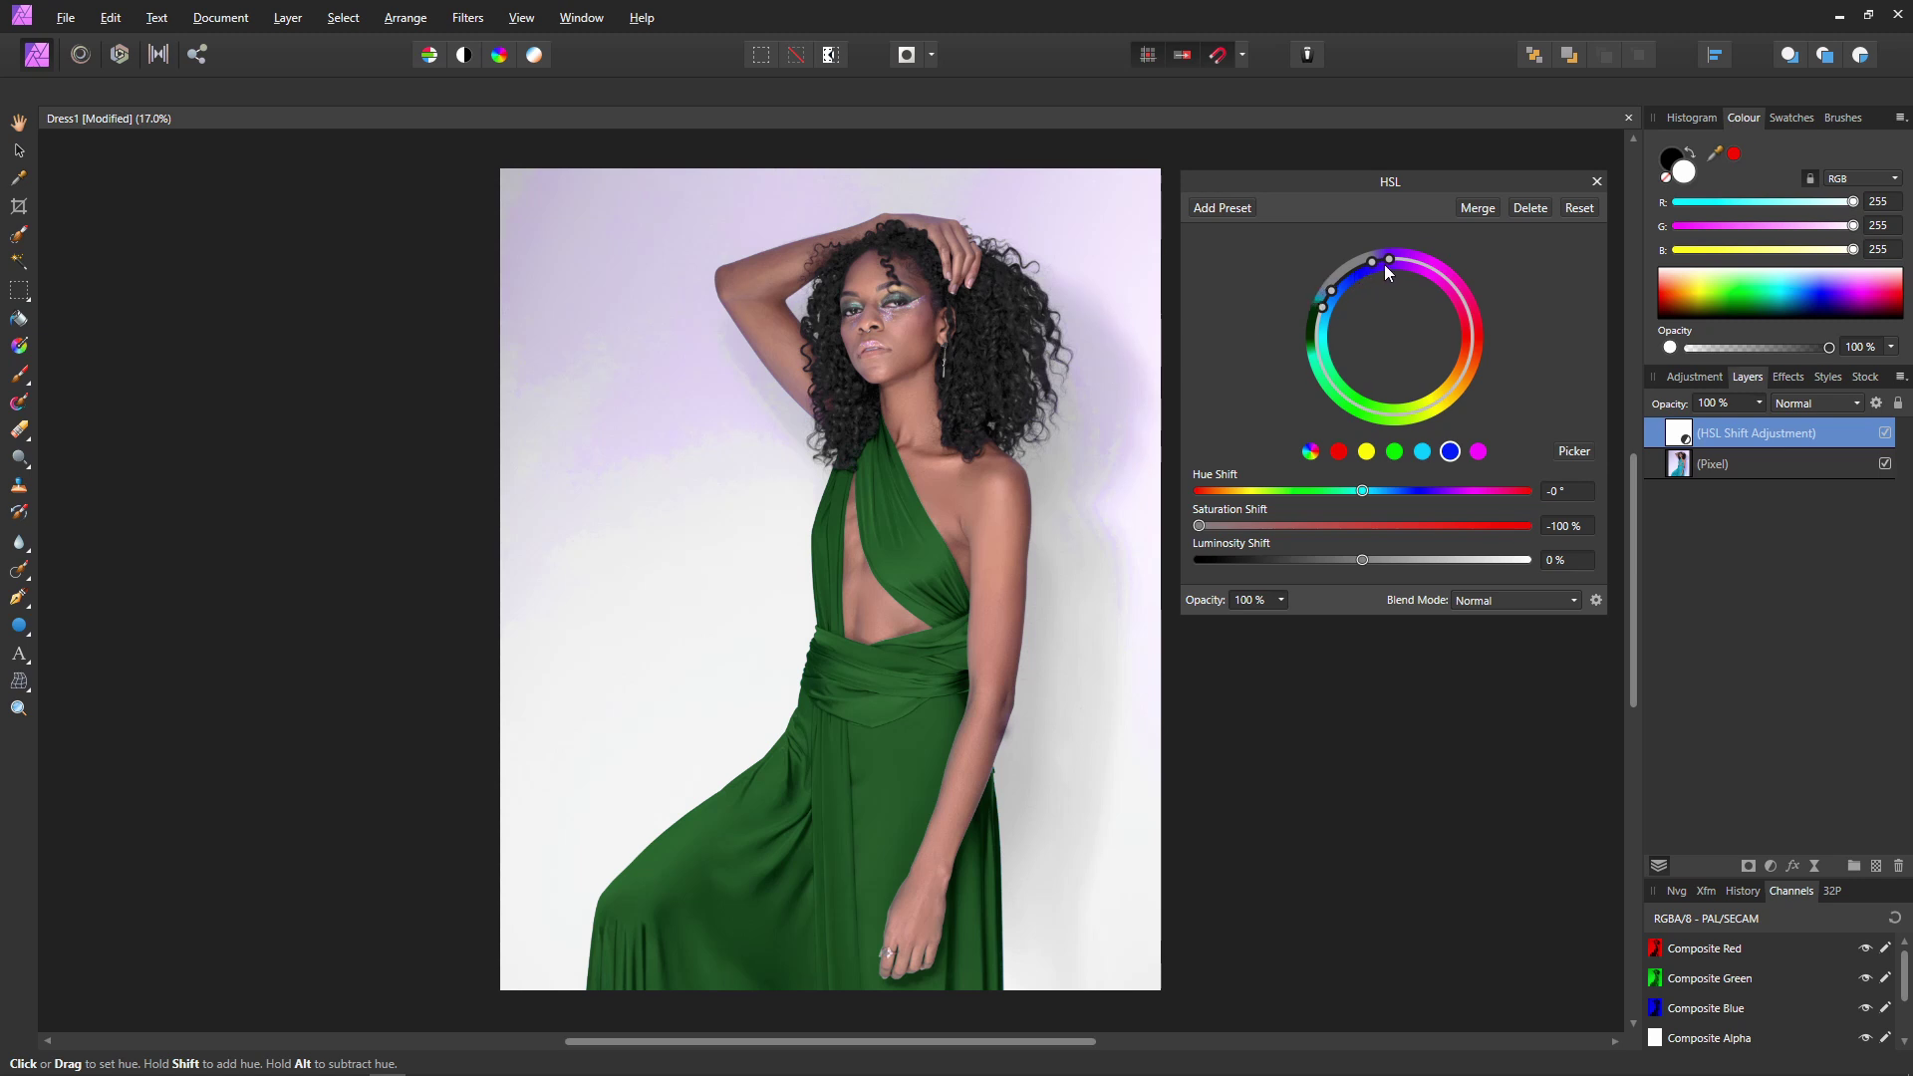
drag(1384, 266, 1399, 270)
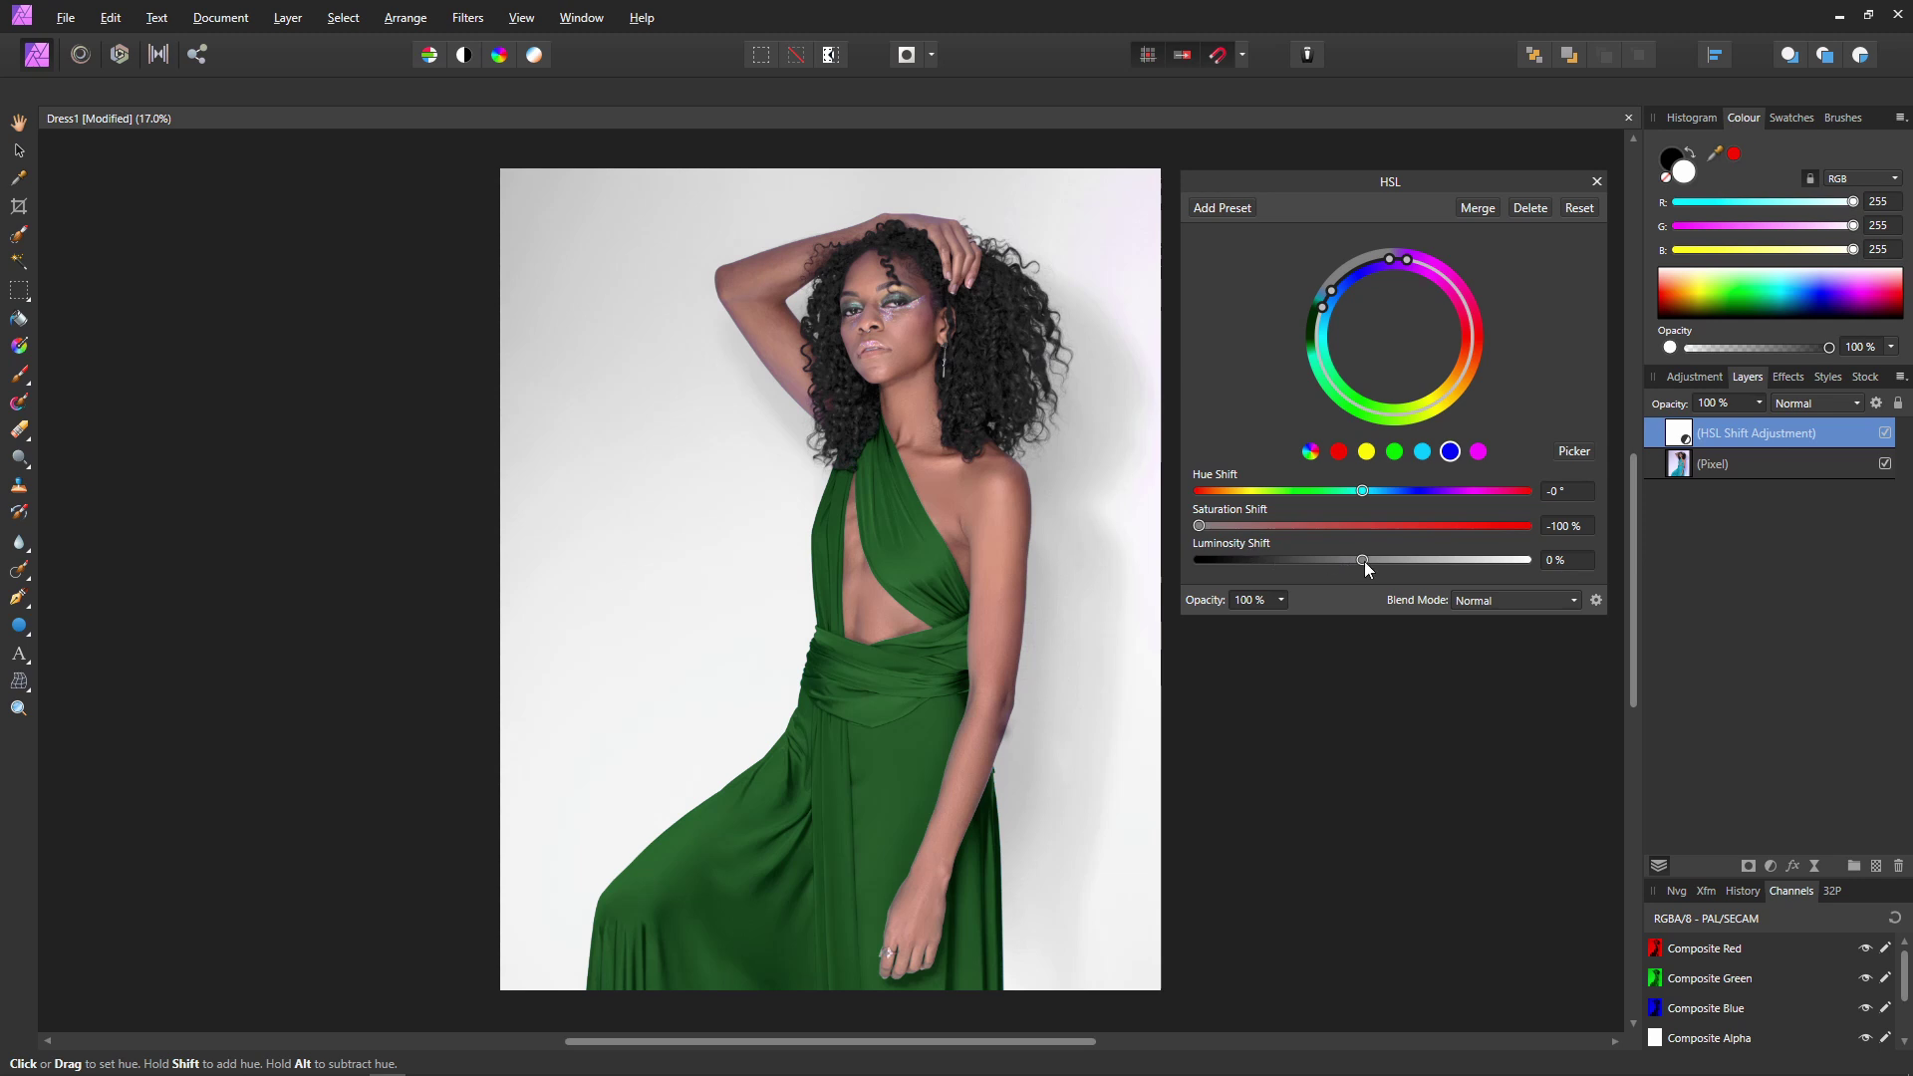
drag(1361, 560, 1252, 561)
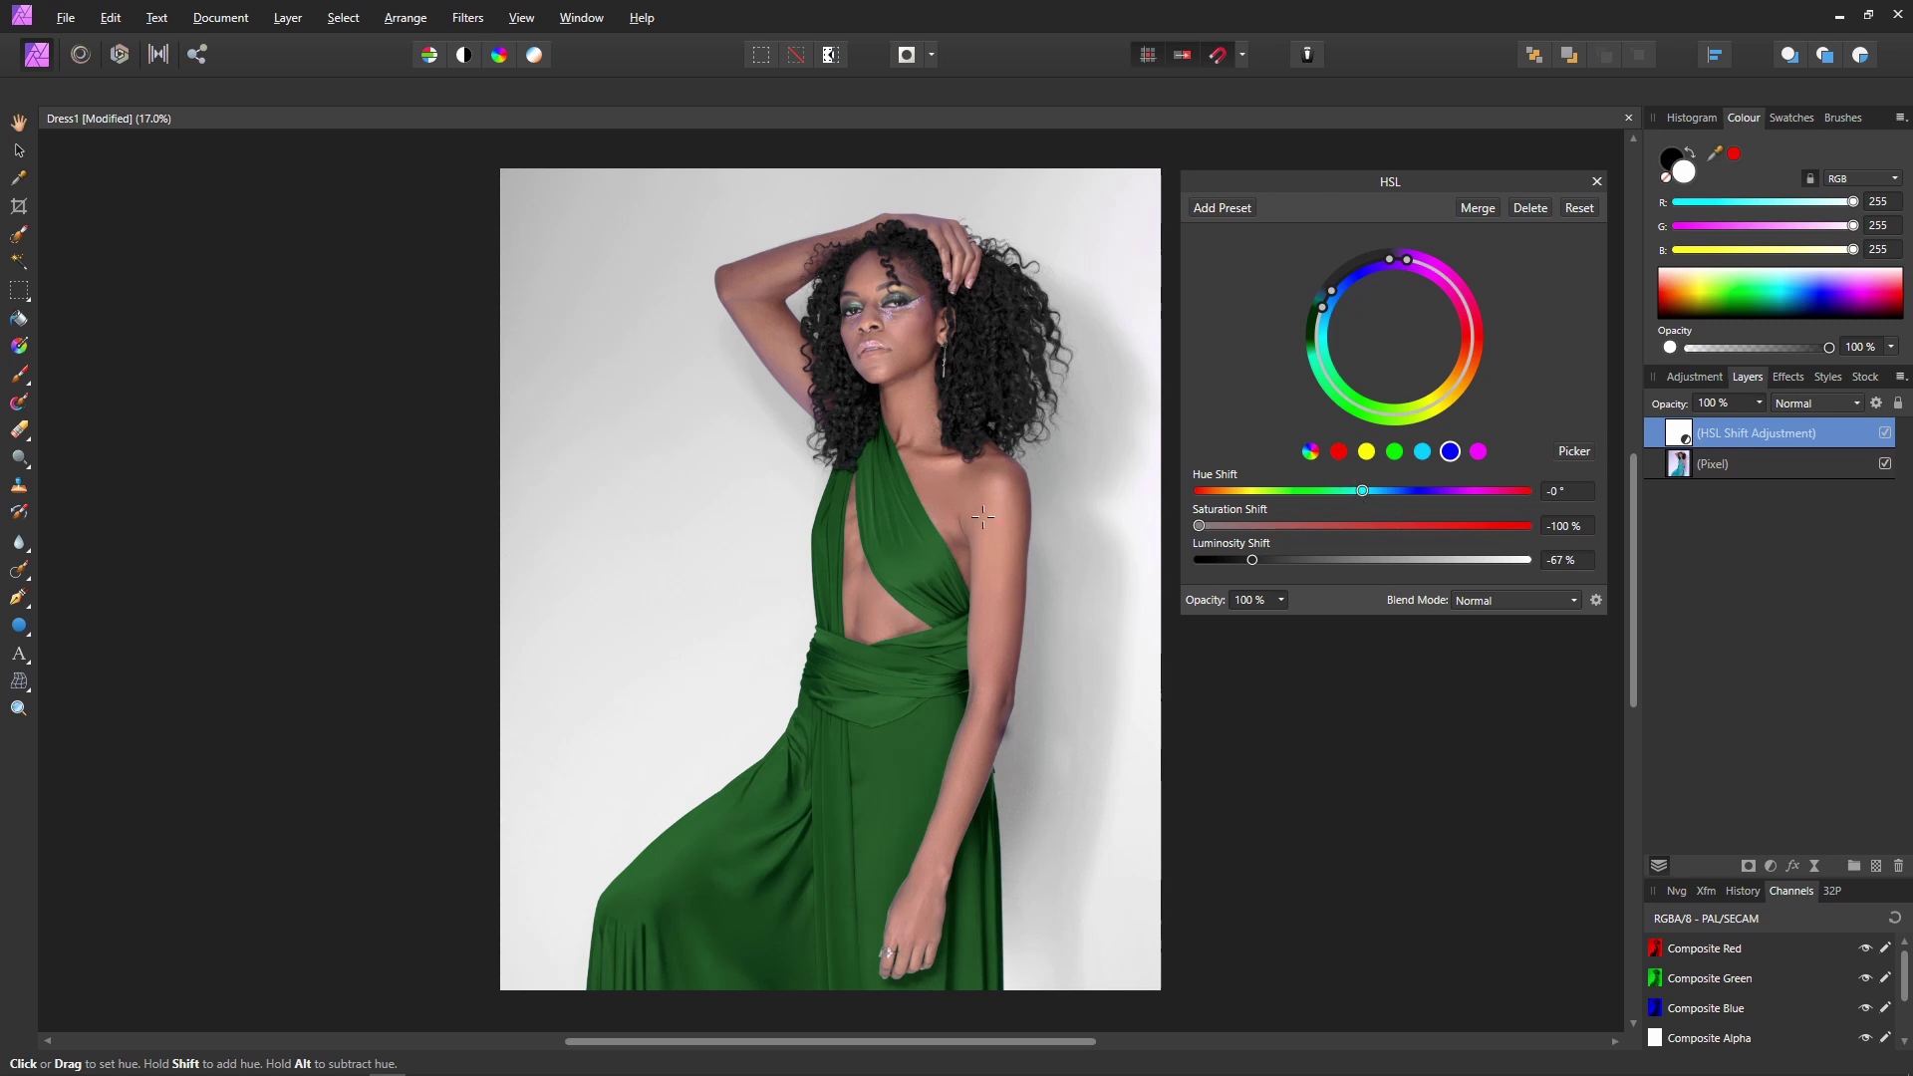
Step: Sample the skin for the red range, fit its limits using -100% saturation as a preview, and reset the saturation shift to 0%
click(1337, 452)
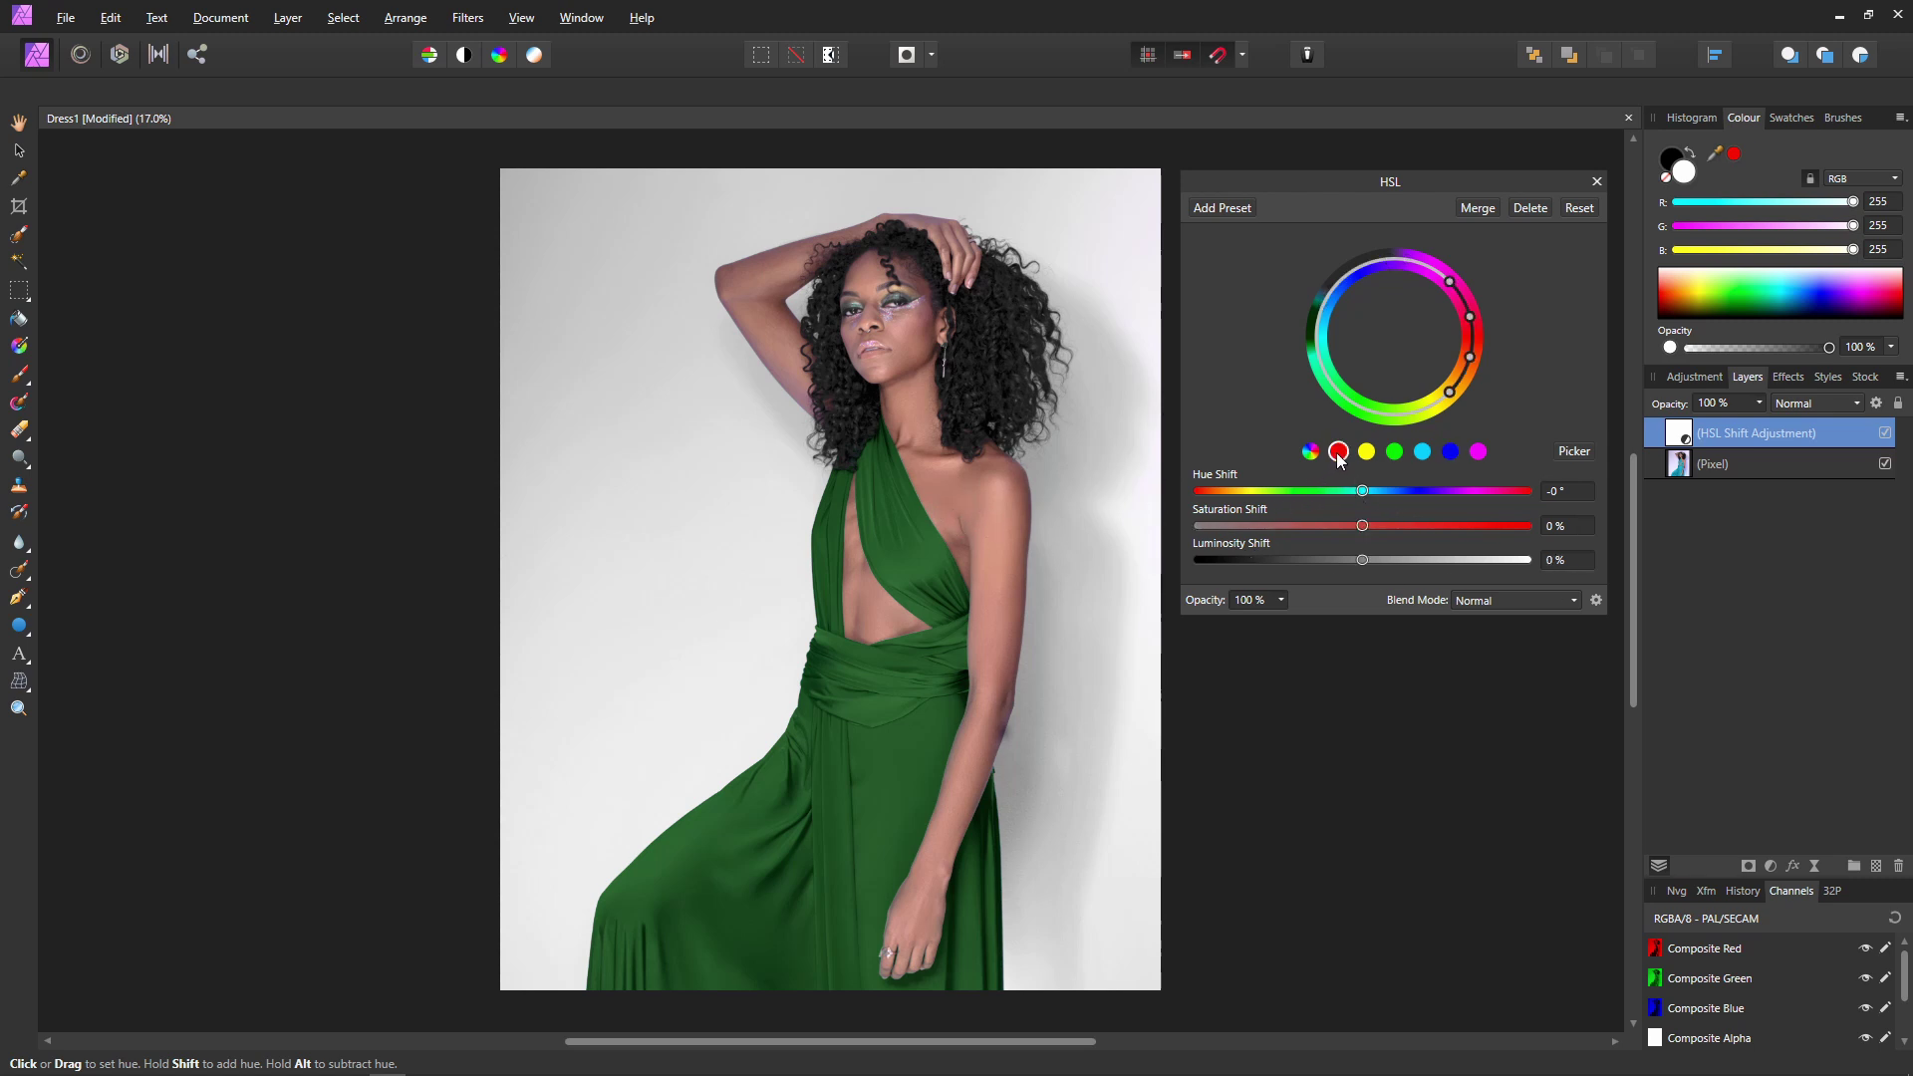
click(946, 490)
drag(1362, 526, 1199, 529)
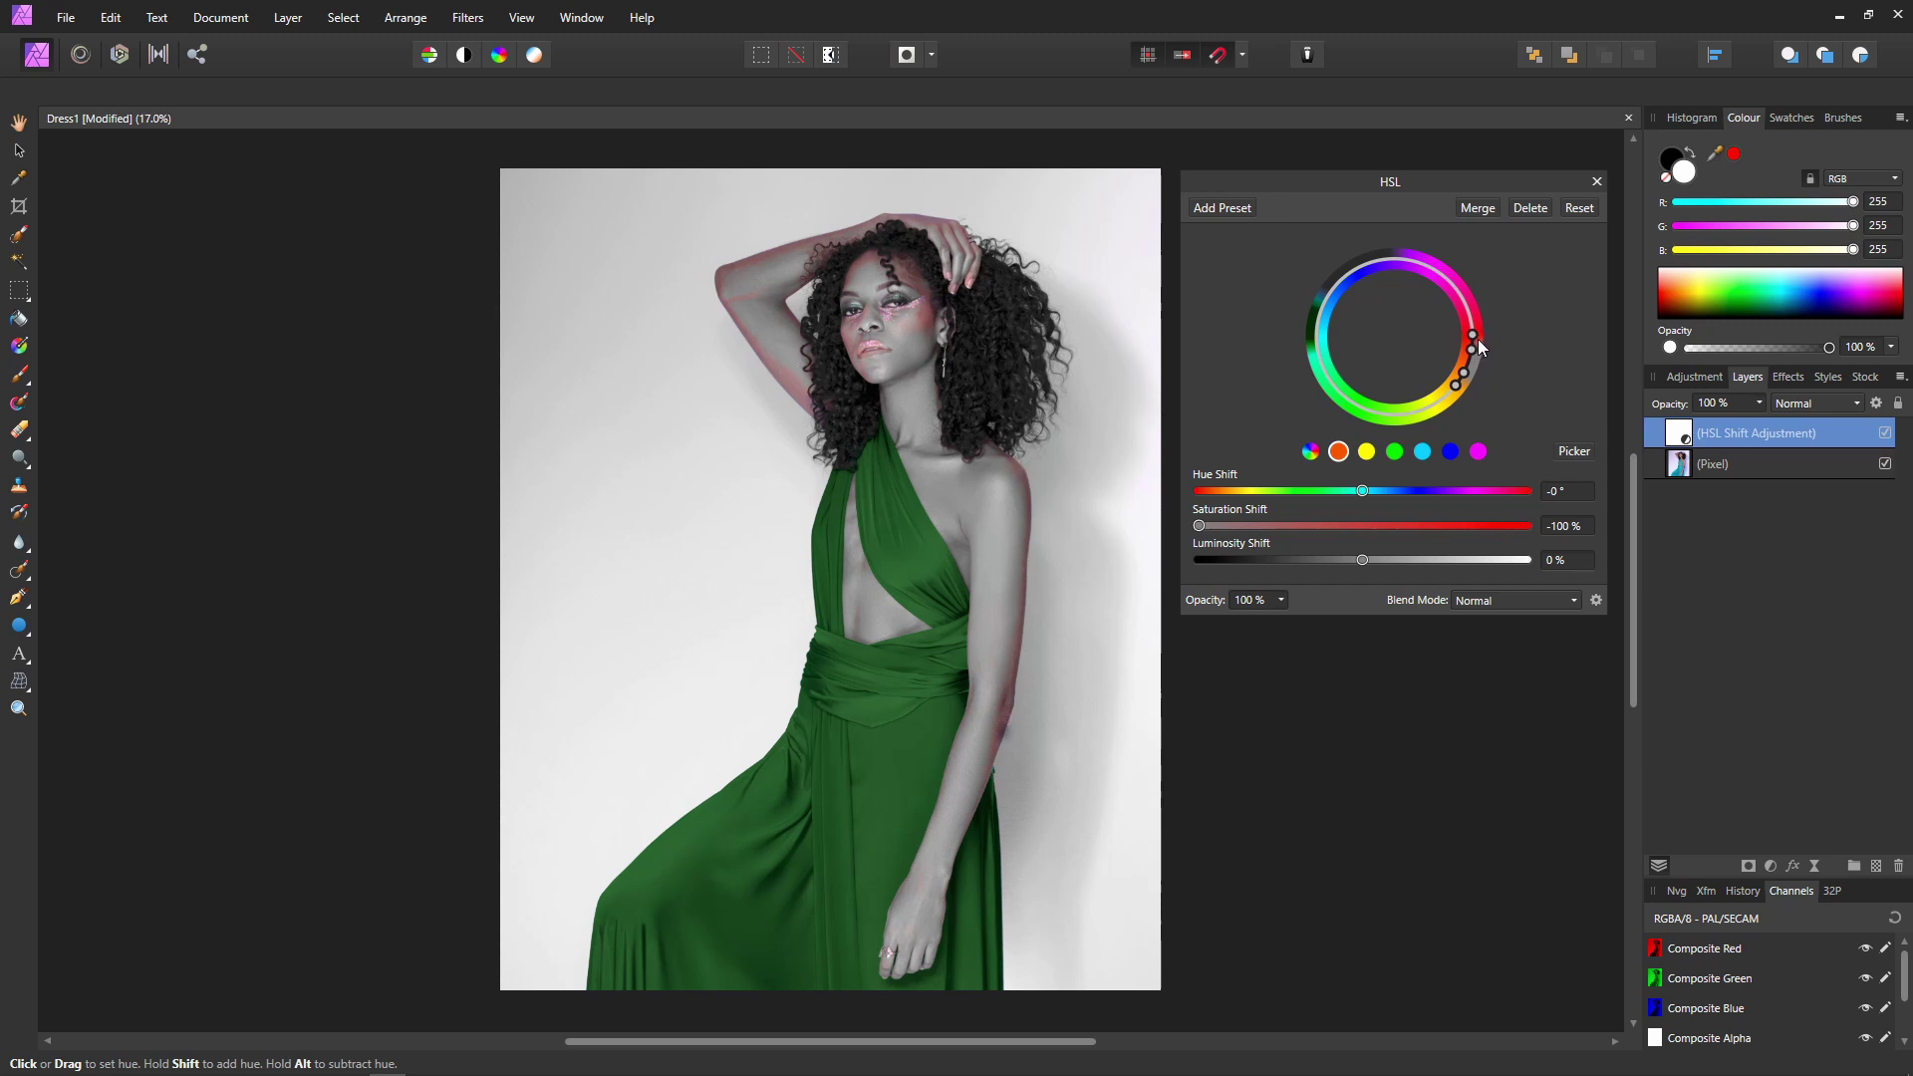
drag(1479, 316, 1475, 308)
drag(1466, 289, 1460, 279)
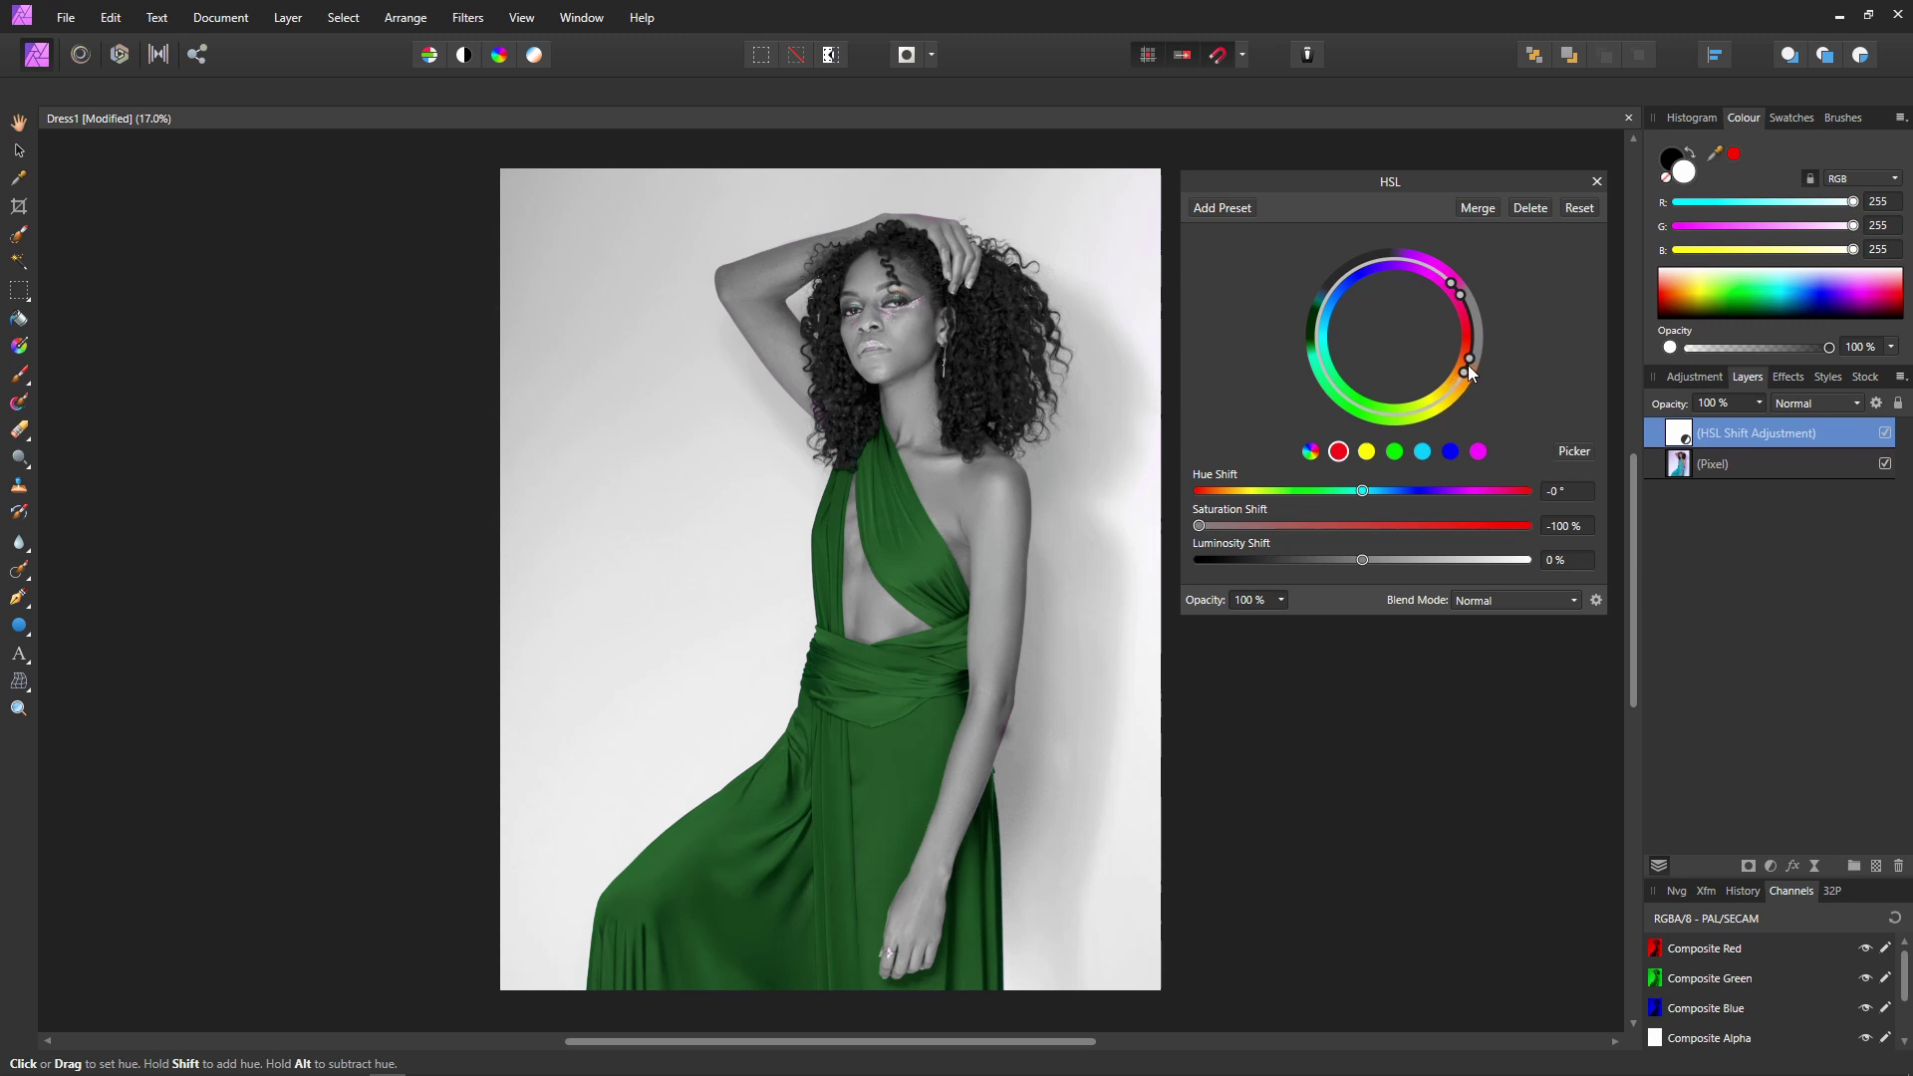
drag(1469, 366, 1471, 357)
double_click(1198, 526)
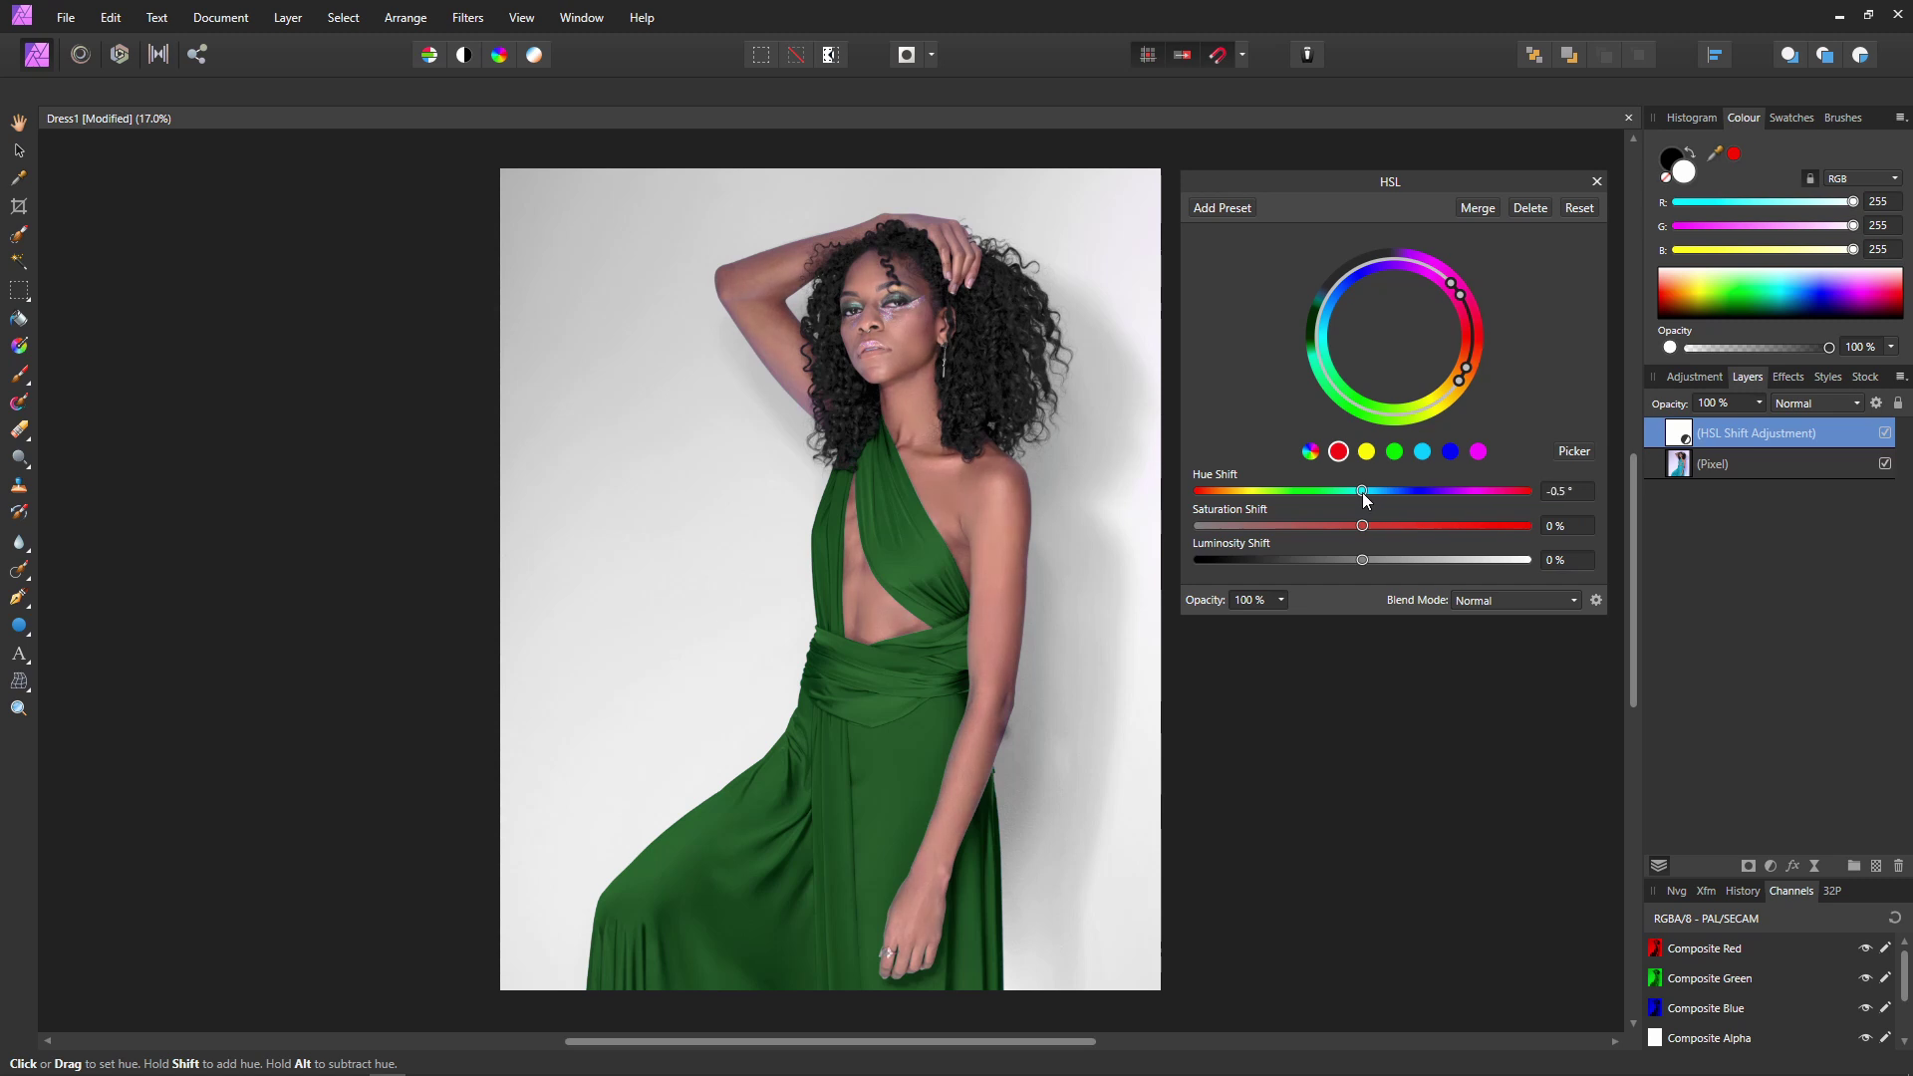
Step: Turn the skin purple with a 90.4° hue shift and a 20% saturation shift on the red range
drag(1365, 492, 1442, 503)
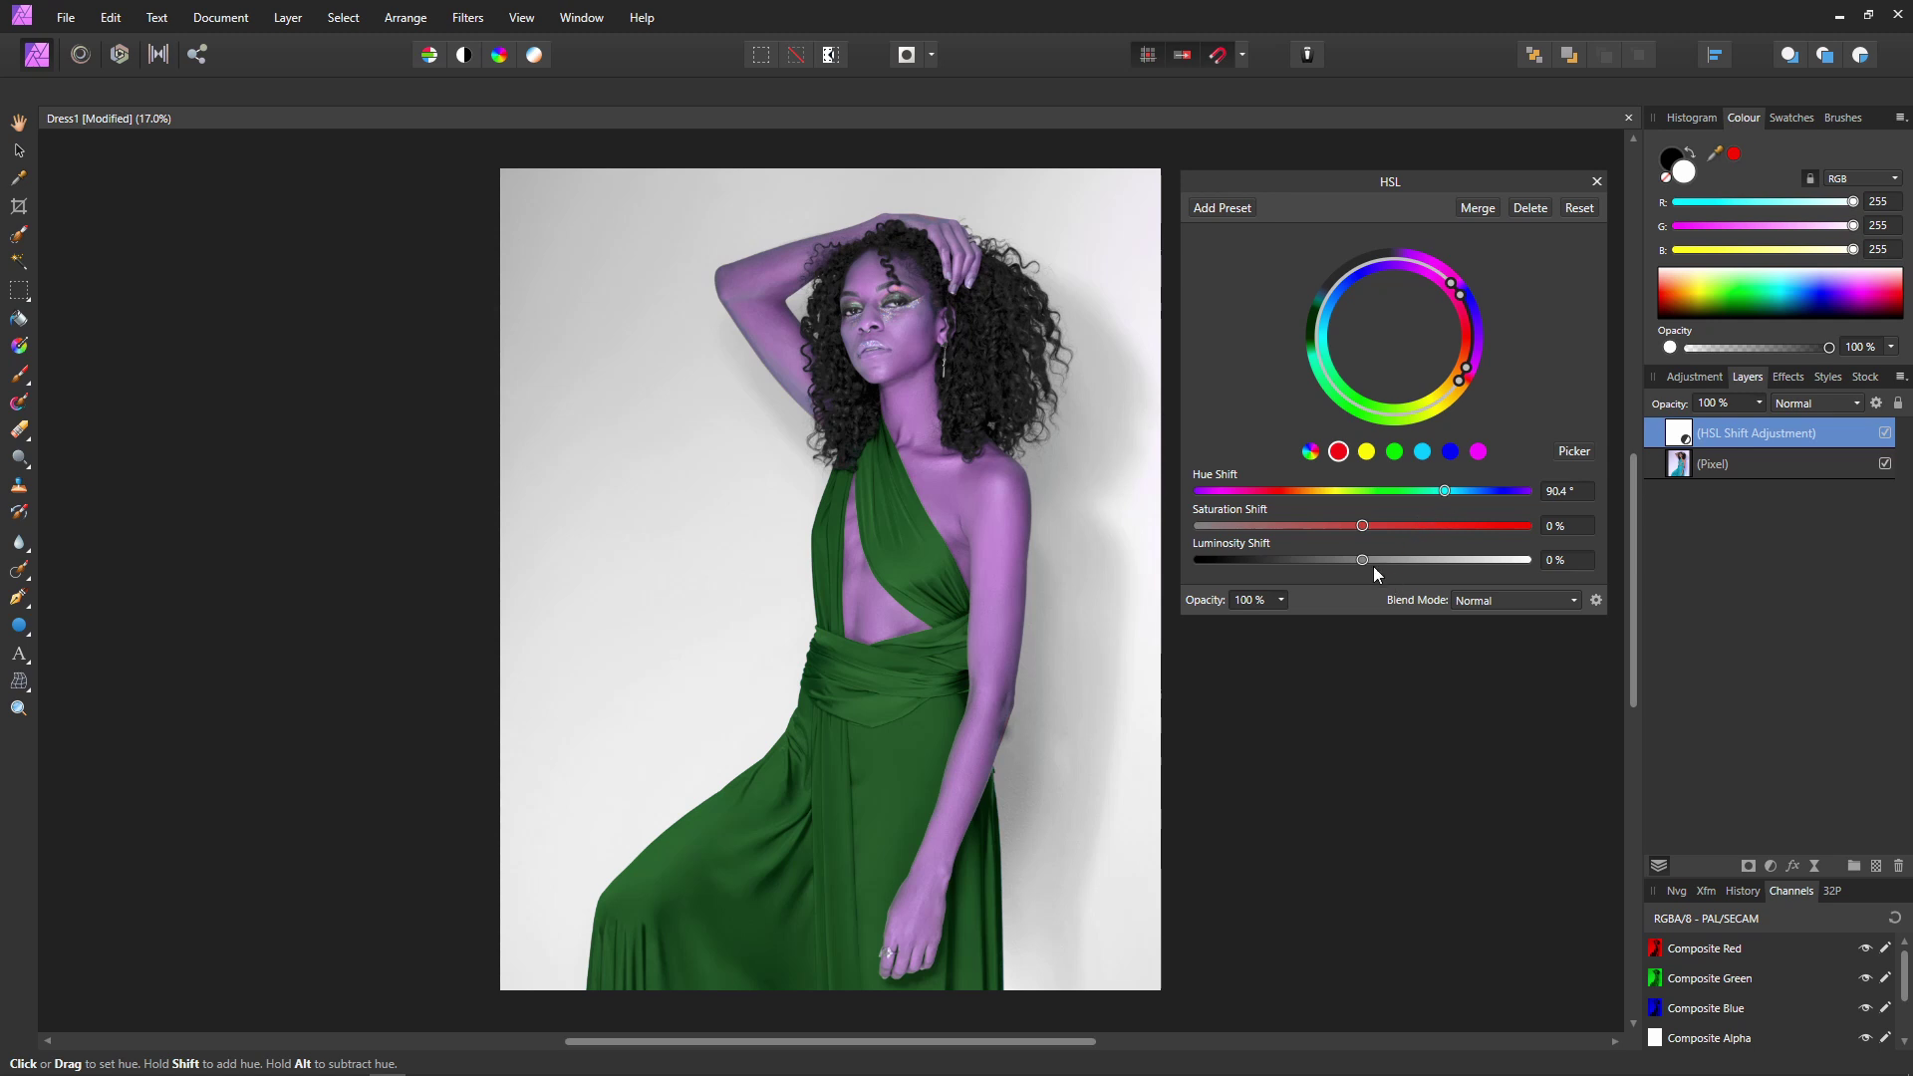
drag(1359, 533, 1397, 534)
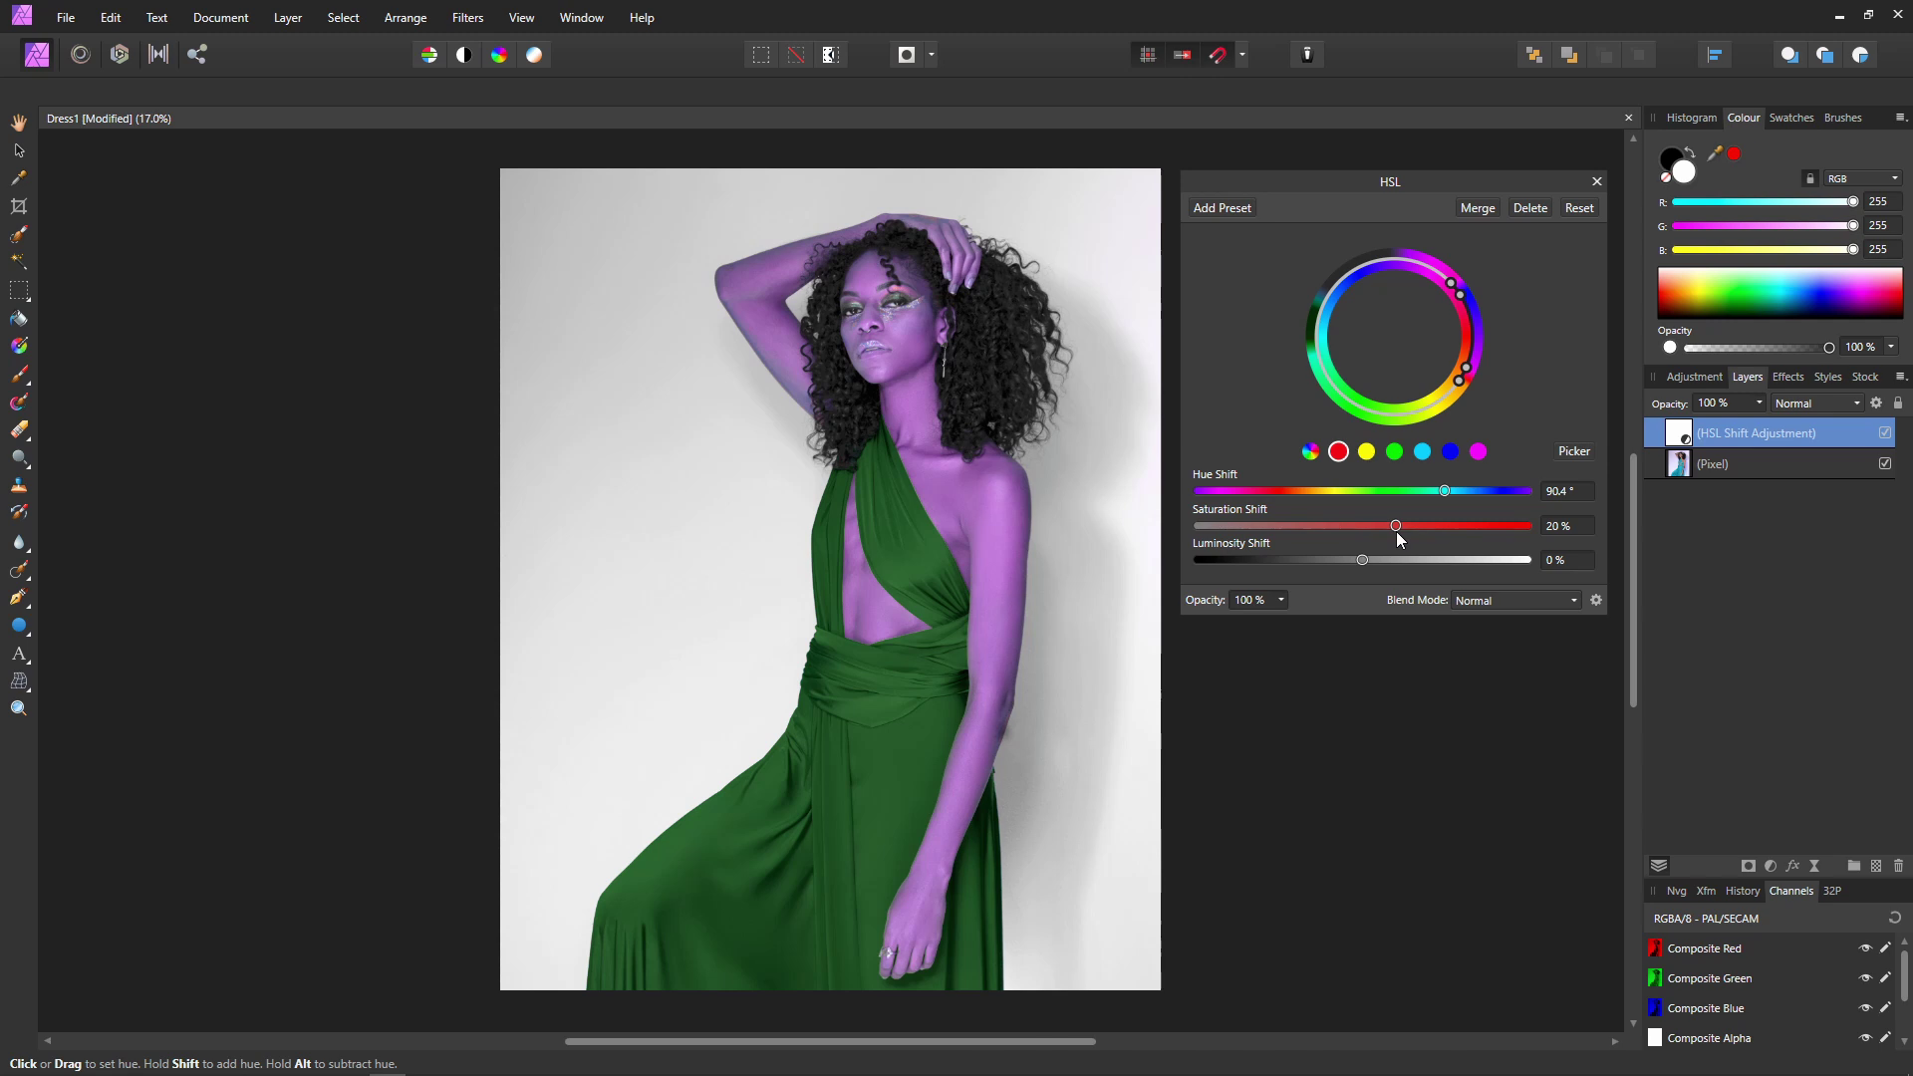